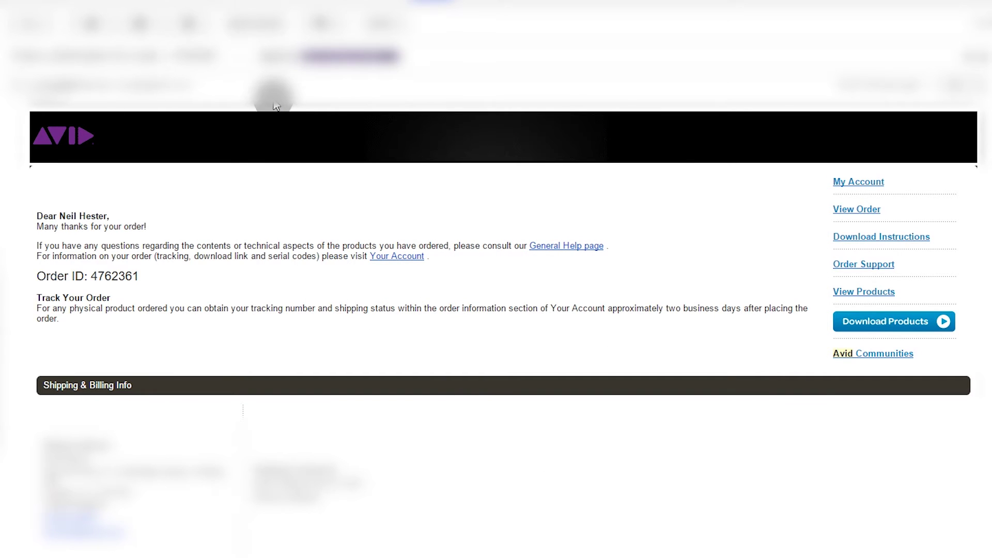
Scroll the Avid order email down to Redemption Codes and highlight the redemption code.
{"action": "scroll", "coordinate": [274, 92], "scroll_direction": "down", "scroll_amount": 1}
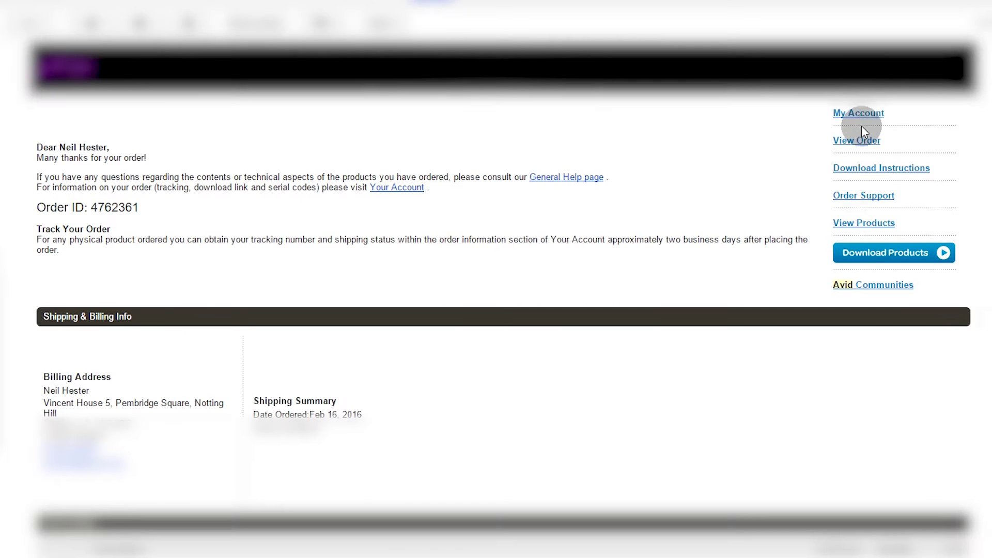
{"action": "scroll", "coordinate": [719, 271], "scroll_direction": "down", "scroll_amount": 2}
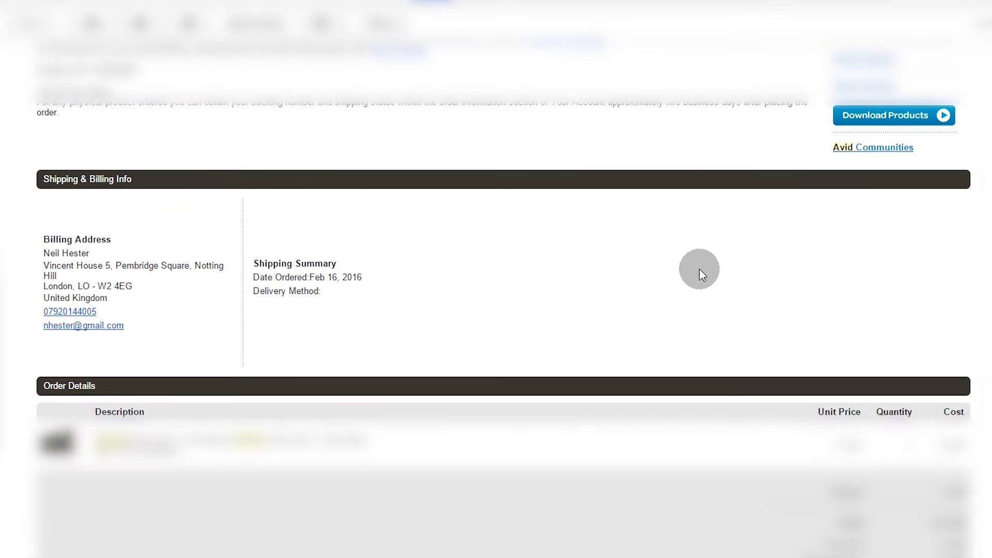
{"action": "scroll", "coordinate": [618, 270], "scroll_direction": "down", "scroll_amount": 4}
{"action": "scroll", "coordinate": [594, 243], "scroll_direction": "down", "scroll_amount": 2}
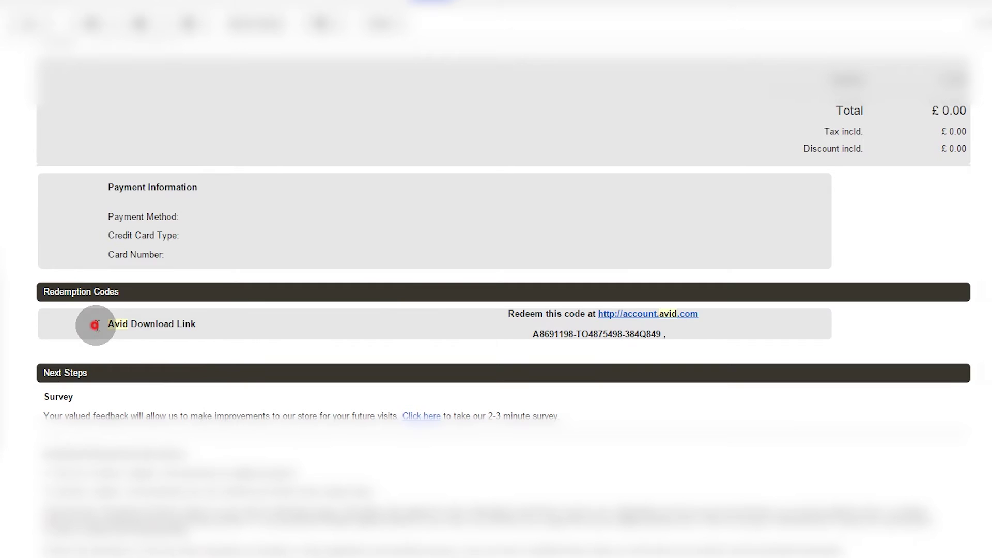
{"action": "left_click_drag", "start_coordinate": [96, 325], "coordinate": [203, 326]}
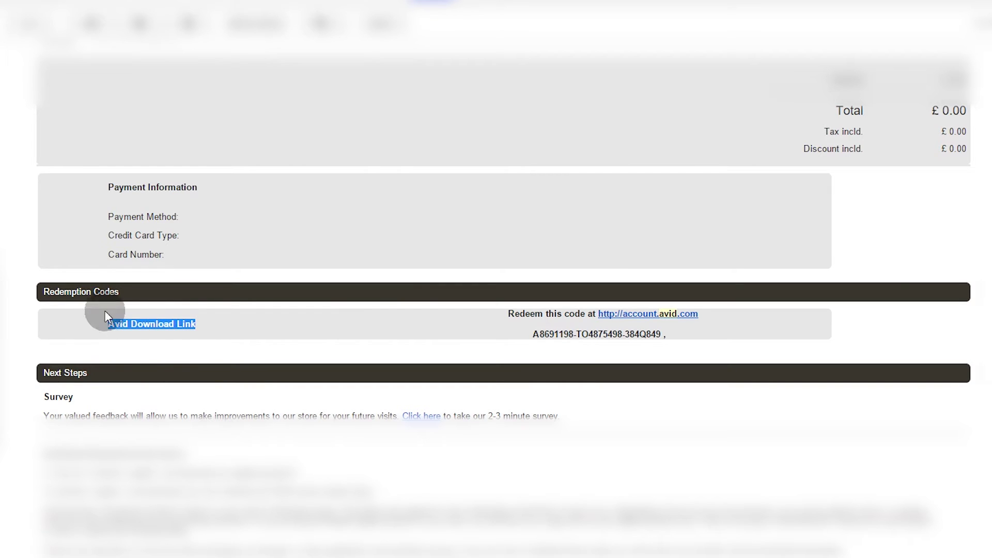
{"action": "left_click", "coordinate": [143, 343]}
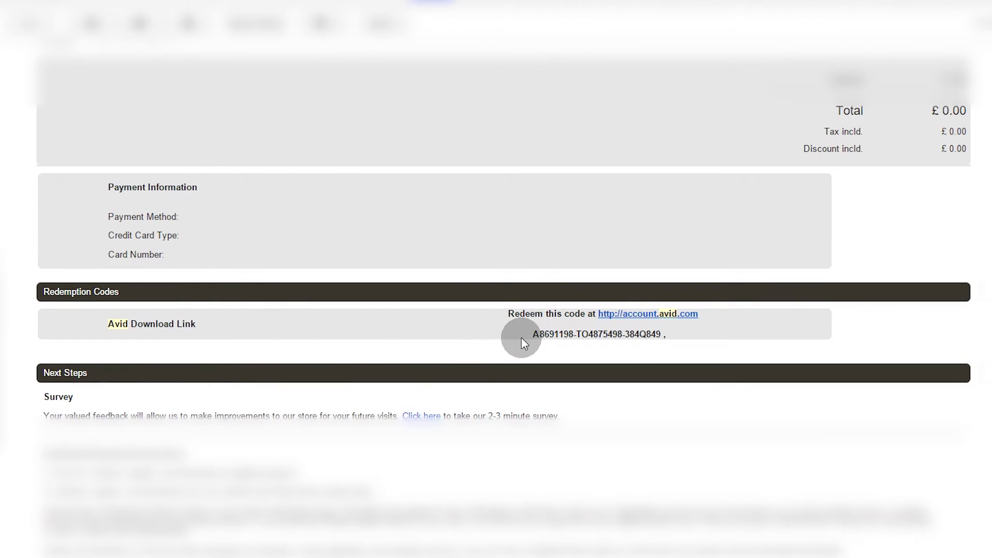
{"action": "left_click_drag", "start_coordinate": [520, 334], "coordinate": [668, 334]}
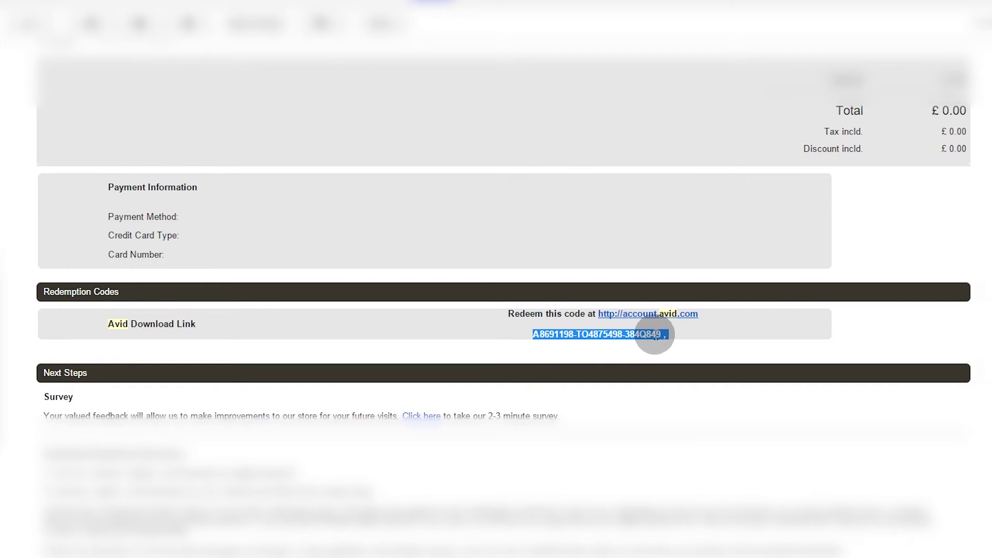
{"action": "left_click", "coordinate": [577, 322]}
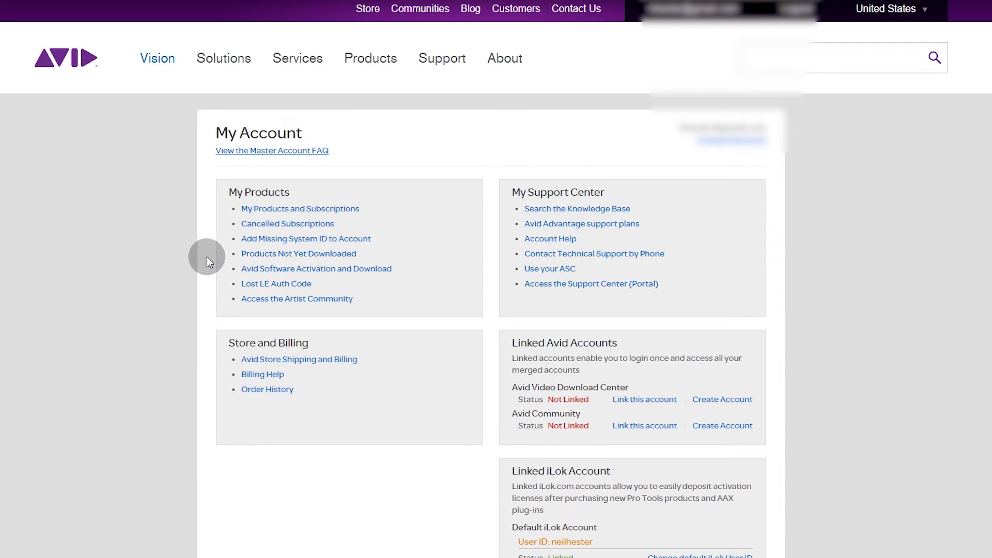
Open the Avid Software Activation and Download page and copy the redemption code from the email.
{"action": "left_click_drag", "start_coordinate": [411, 269], "coordinate": [243, 272]}
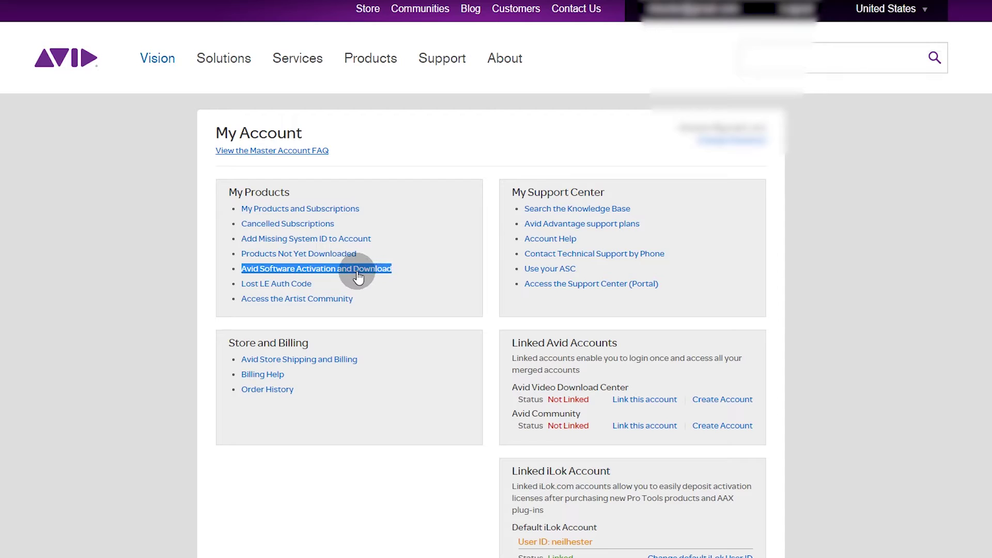
{"action": "left_click", "coordinate": [282, 268]}
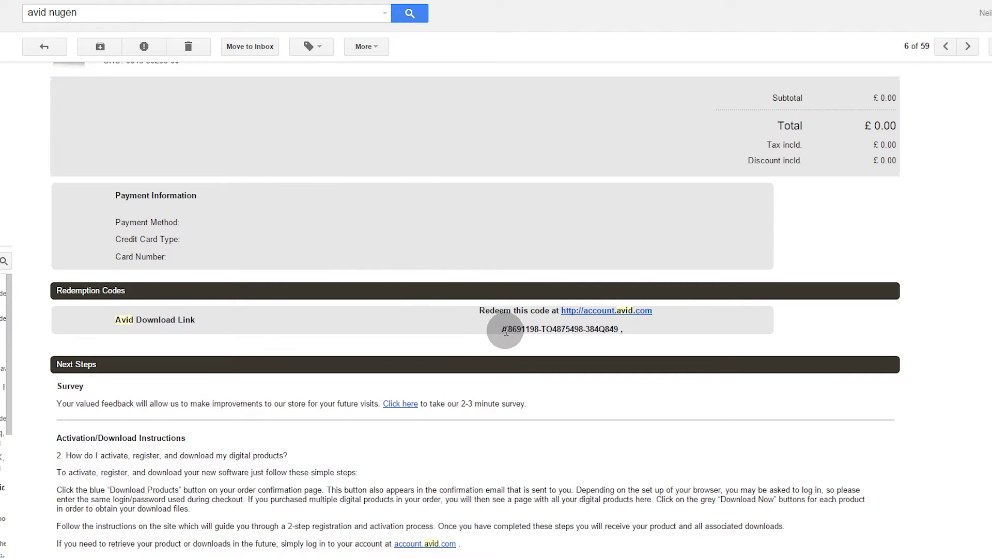
{"action": "left_click_drag", "start_coordinate": [502, 329], "coordinate": [619, 331]}
{"action": "right_click", "coordinate": [619, 331]}
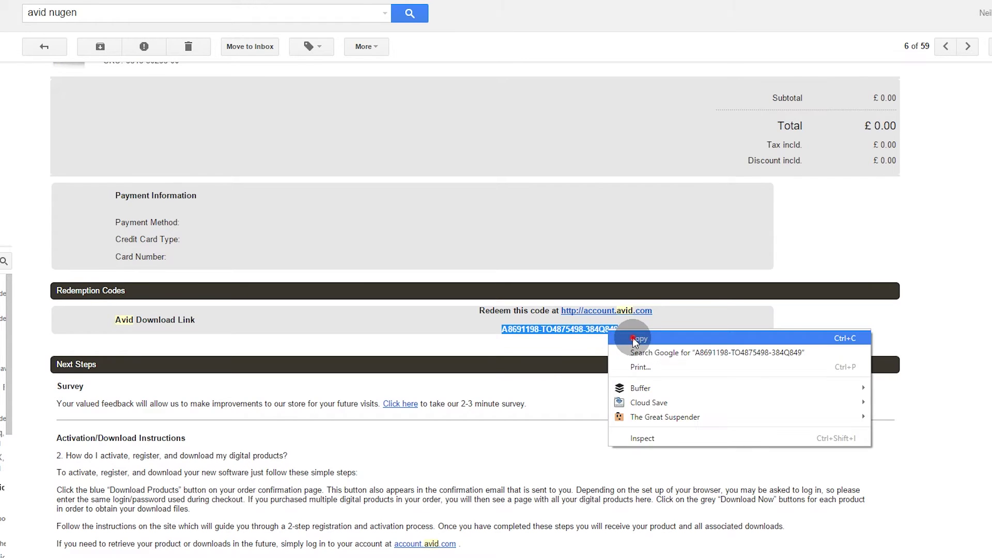
{"action": "left_click", "coordinate": [634, 339]}
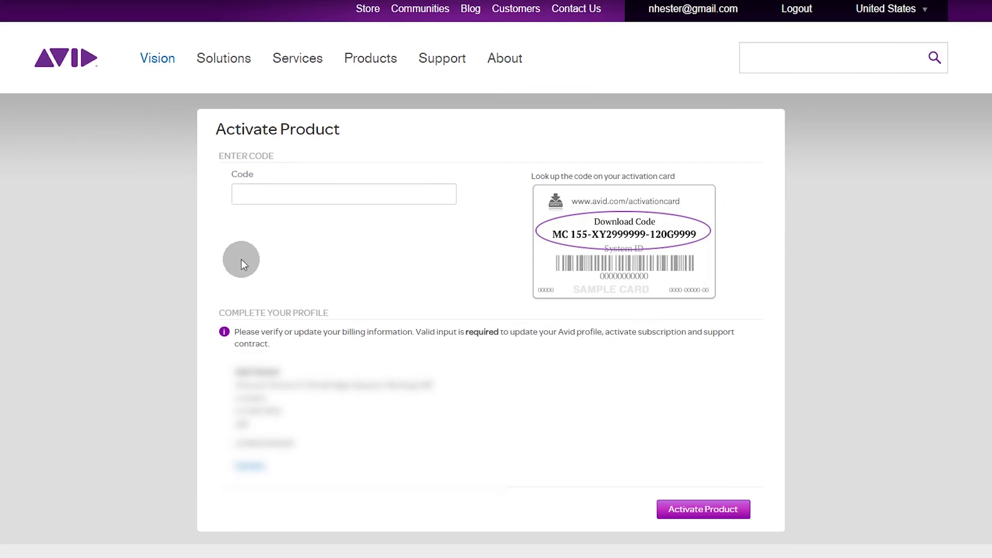
Paste the redemption code into the Code field and activate the product.
{"action": "left_click", "coordinate": [281, 197]}
{"action": "right_click", "coordinate": [279, 199]}
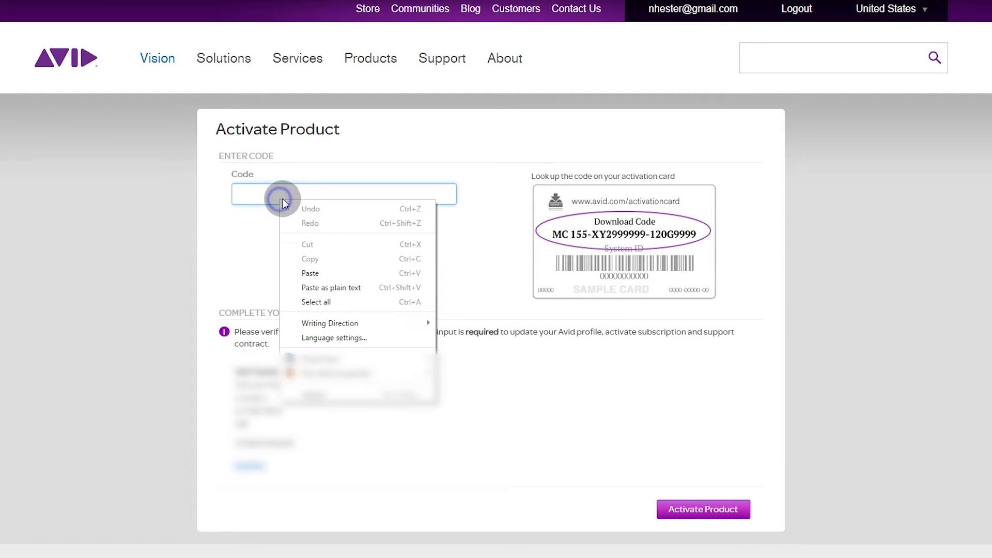
{"action": "left_click", "coordinate": [331, 274]}
{"action": "left_click", "coordinate": [210, 246]}
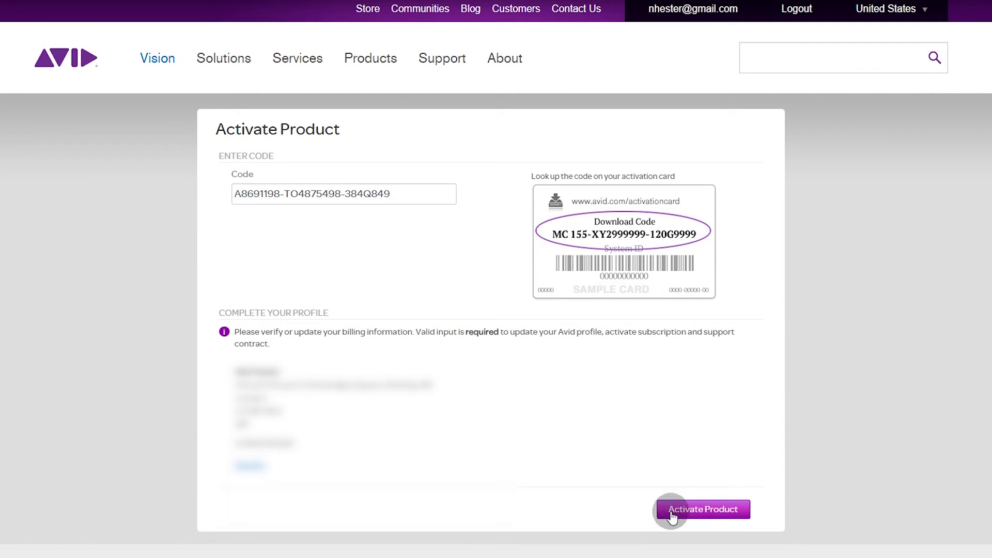
{"action": "left_click", "coordinate": [703, 511]}
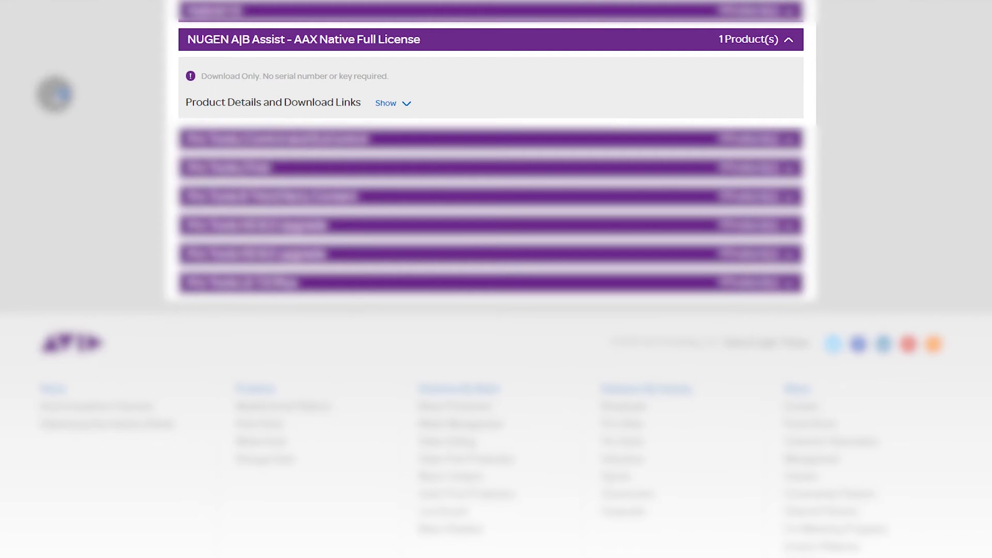
Show the NUGEN A|B Assist downloads and save the Windows .exe installer to the Desktop.
{"action": "scroll", "coordinate": [88, 111], "scroll_direction": "up", "scroll_amount": 4}
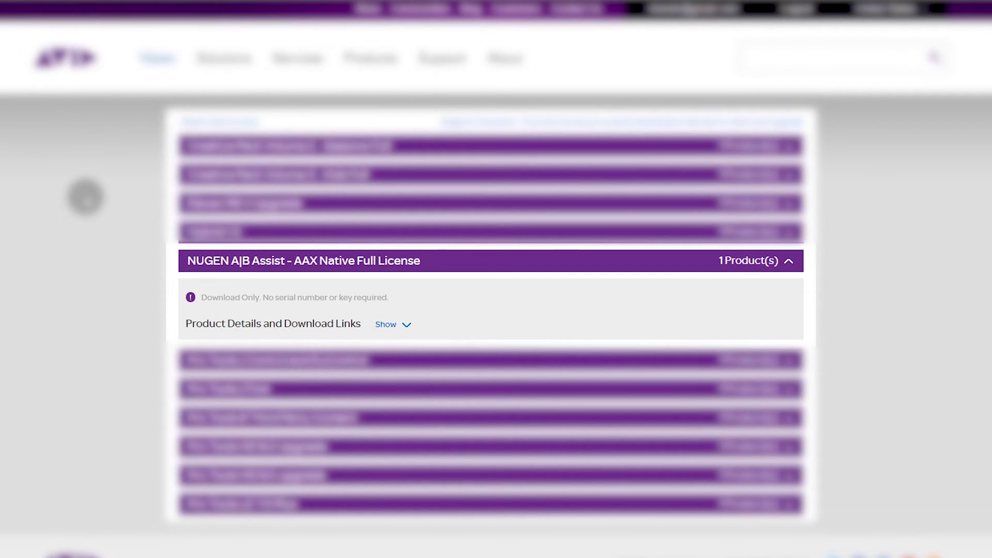
{"action": "scroll", "coordinate": [85, 197], "scroll_direction": "down", "scroll_amount": 2}
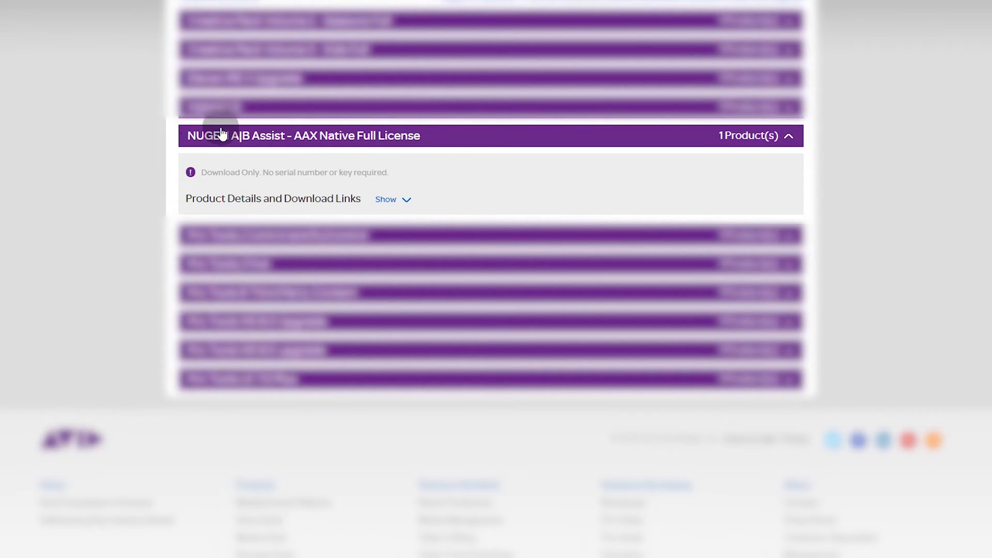
{"action": "left_click", "coordinate": [391, 199]}
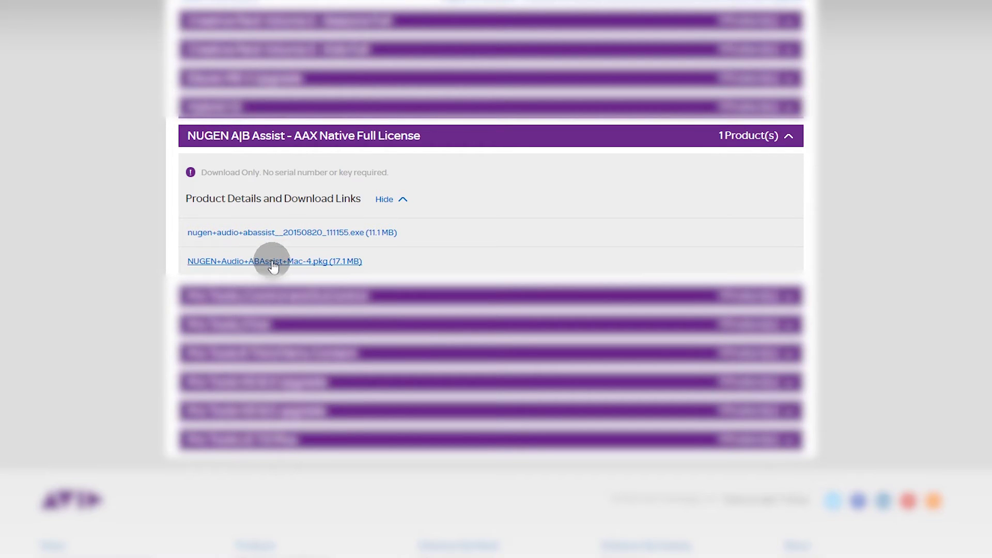
{"action": "left_click", "coordinate": [256, 232]}
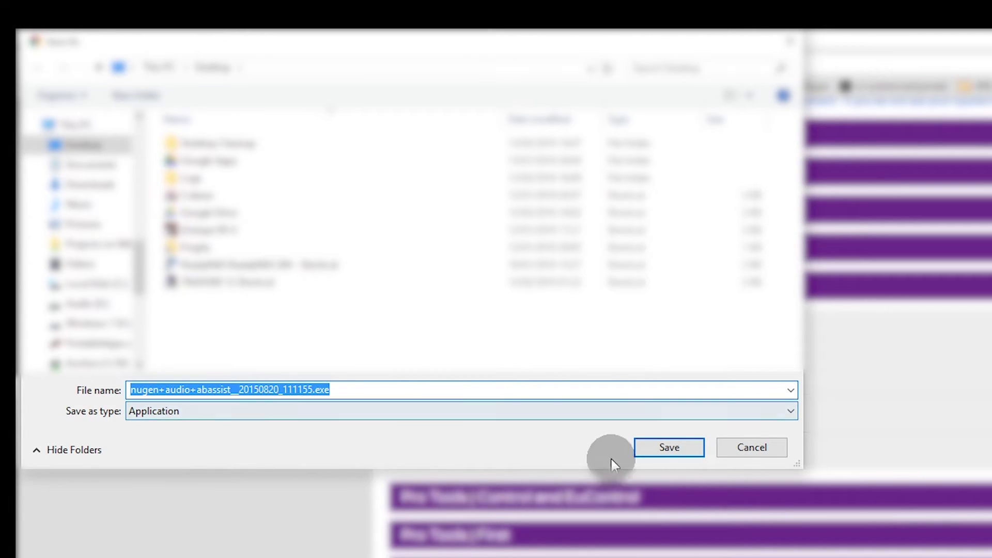
{"action": "left_click", "coordinate": [666, 447]}
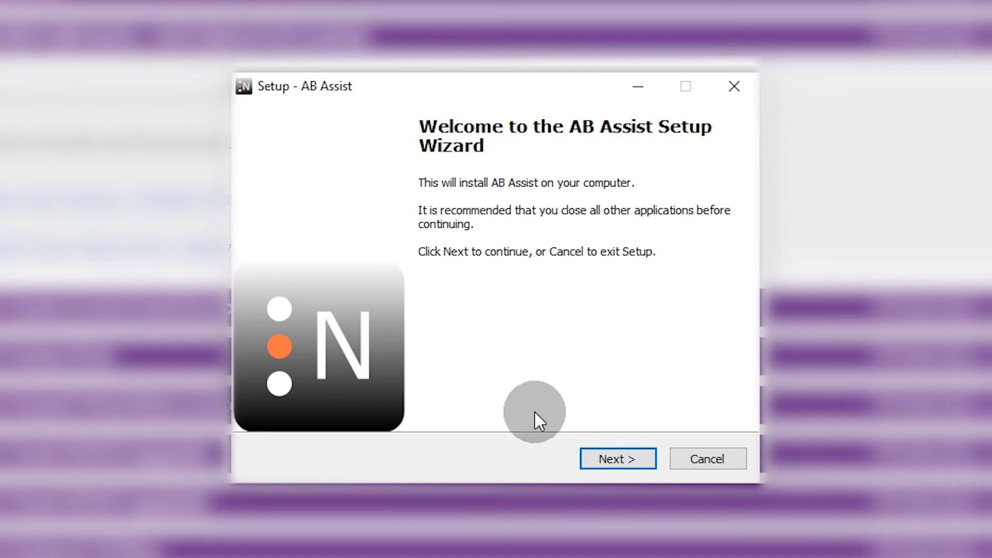
Get past the welcome page, accept the AB Assist licence agreement, and continue to component selection.
{"action": "left_click", "coordinate": [621, 463]}
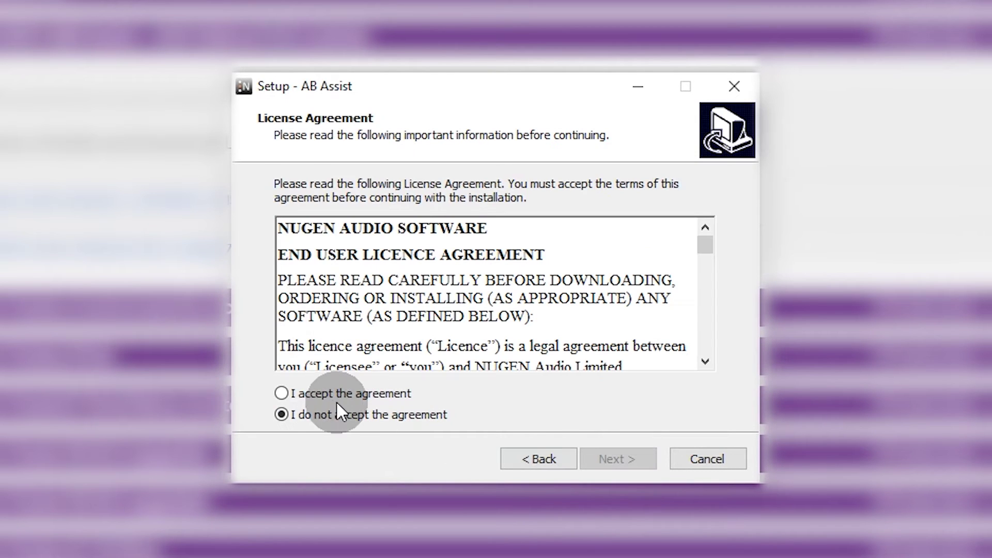
{"action": "left_click", "coordinate": [280, 393]}
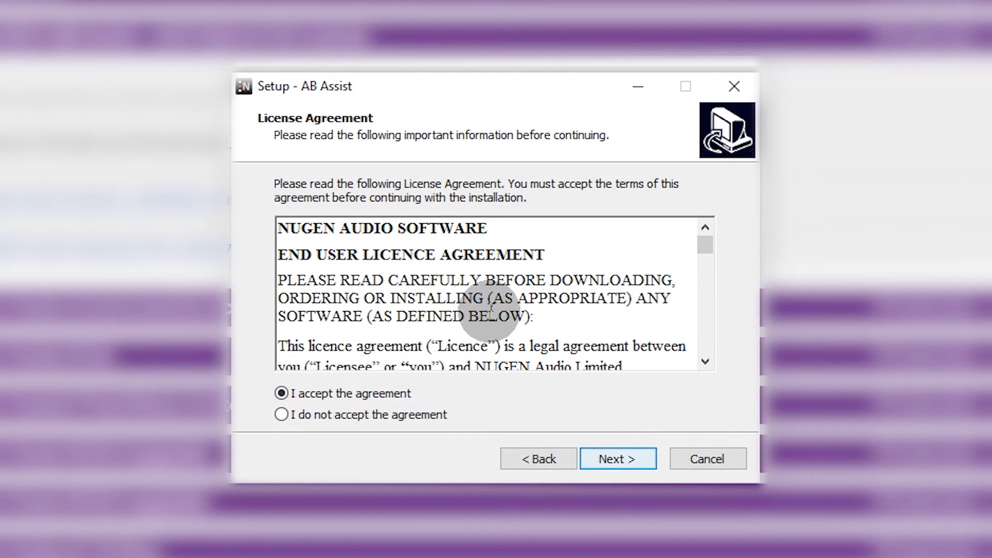
{"action": "scroll", "coordinate": [611, 277], "scroll_direction": "down", "scroll_amount": 1}
{"action": "scroll", "coordinate": [627, 303], "scroll_direction": "down", "scroll_amount": 10}
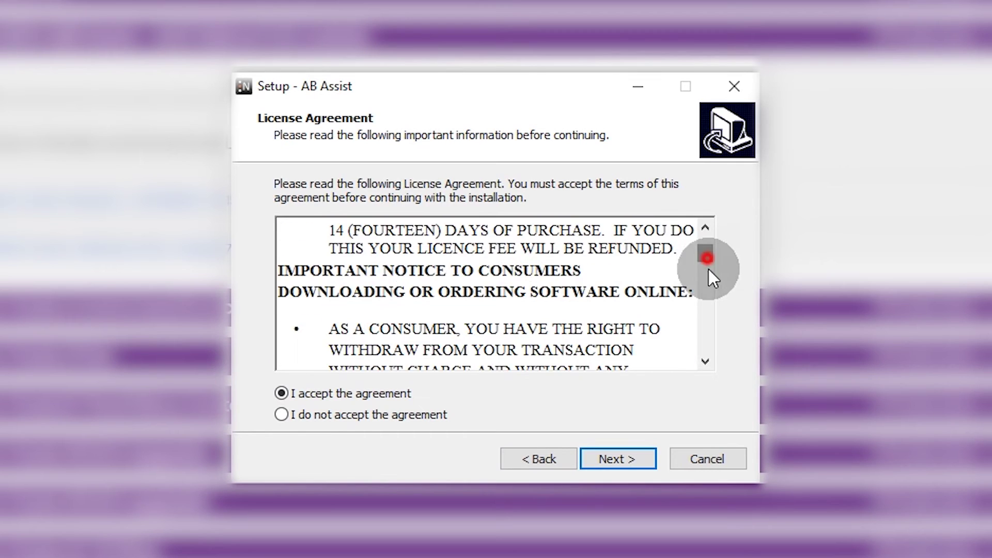
{"action": "left_click_drag", "start_coordinate": [709, 268], "coordinate": [698, 235]}
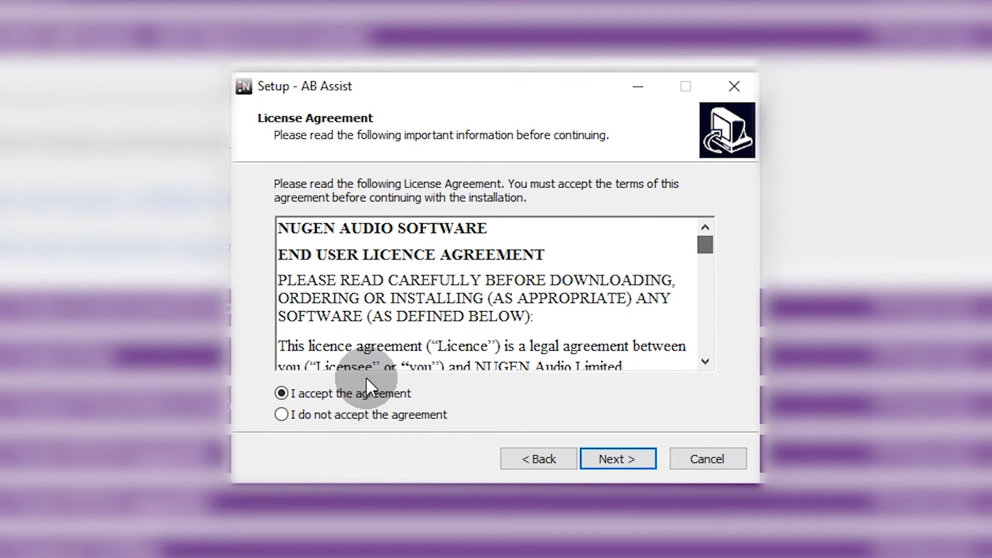
{"action": "left_click", "coordinate": [613, 459]}
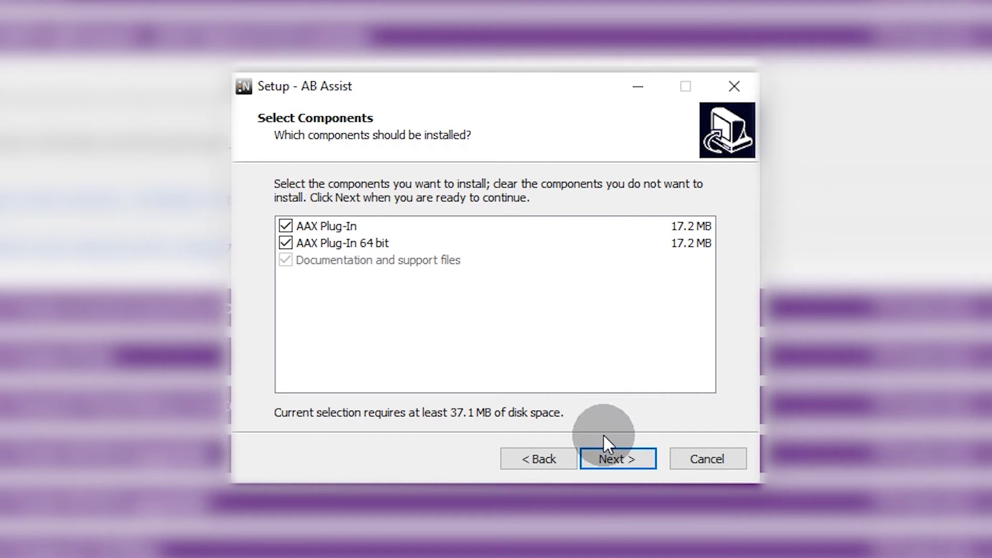
Install both AAX plug-ins to the default folder, then finish with both View Manual boxes ticked.
{"action": "left_click", "coordinate": [616, 455]}
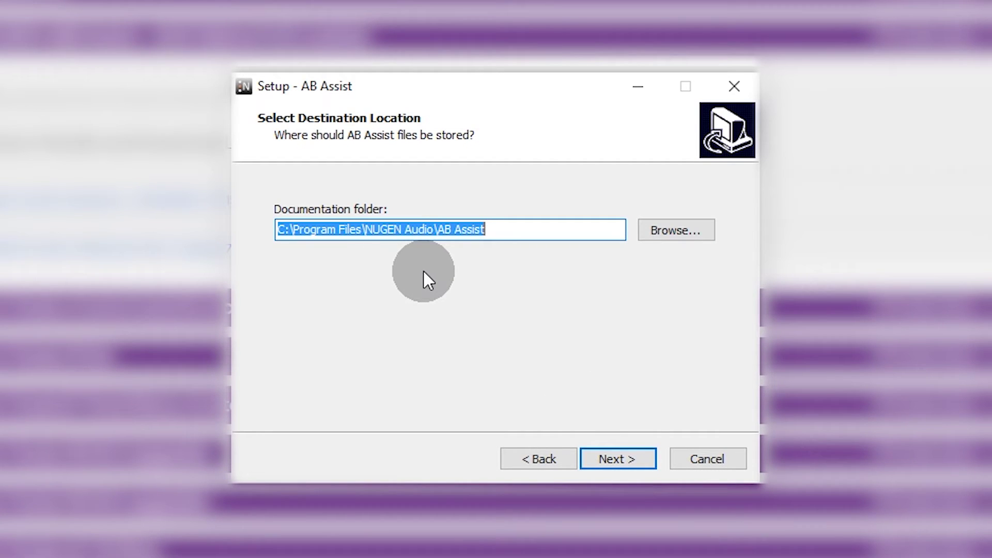
{"action": "left_click", "coordinate": [610, 458]}
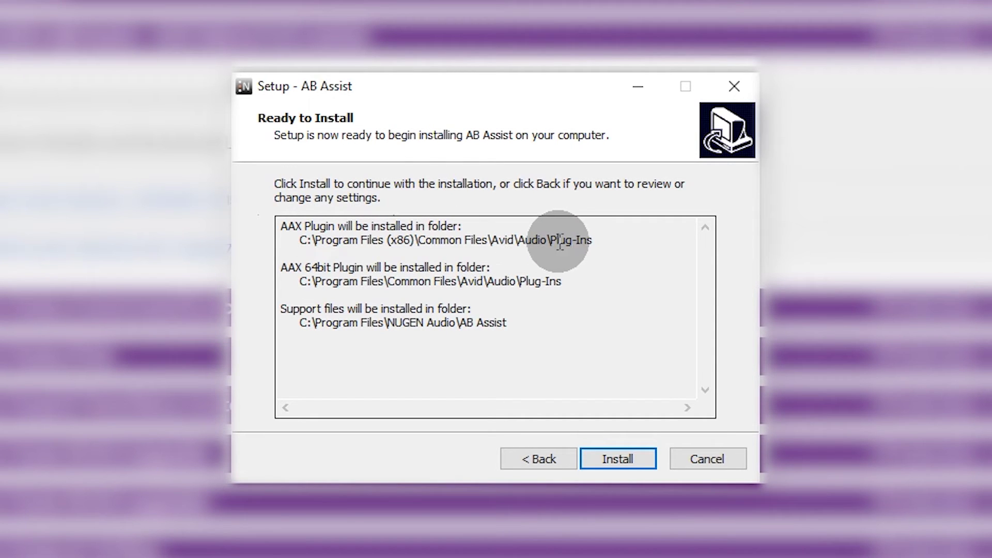
{"action": "left_click", "coordinate": [634, 460]}
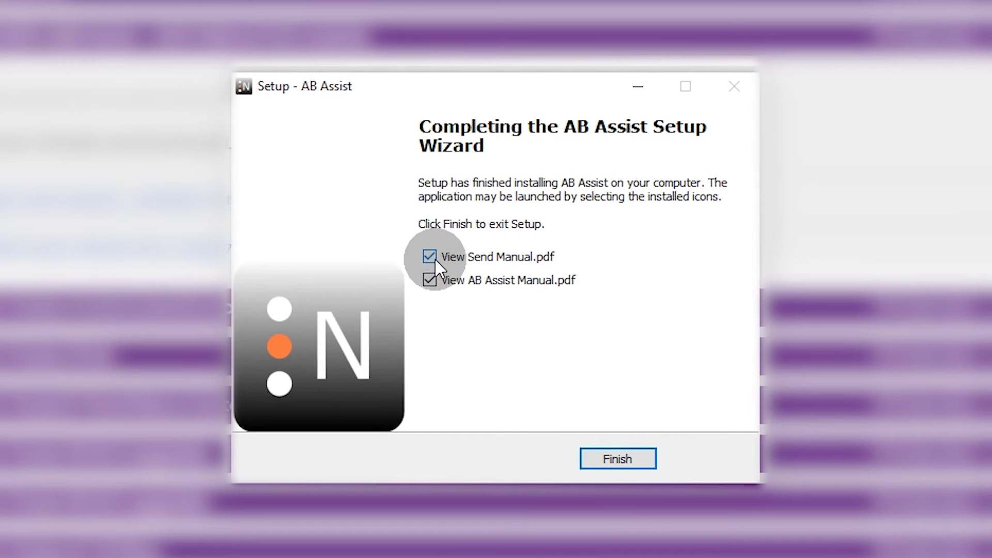
{"action": "left_click", "coordinate": [606, 455]}
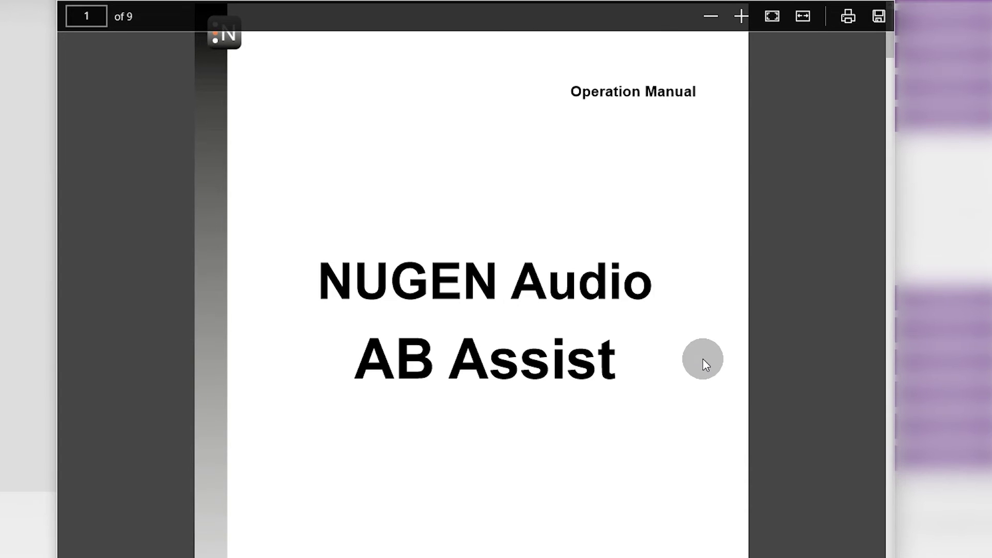
Scroll through the Send manual PDF, then switch to the AB Assist manual.
{"action": "scroll", "coordinate": [420, 264], "scroll_direction": "down", "scroll_amount": 4}
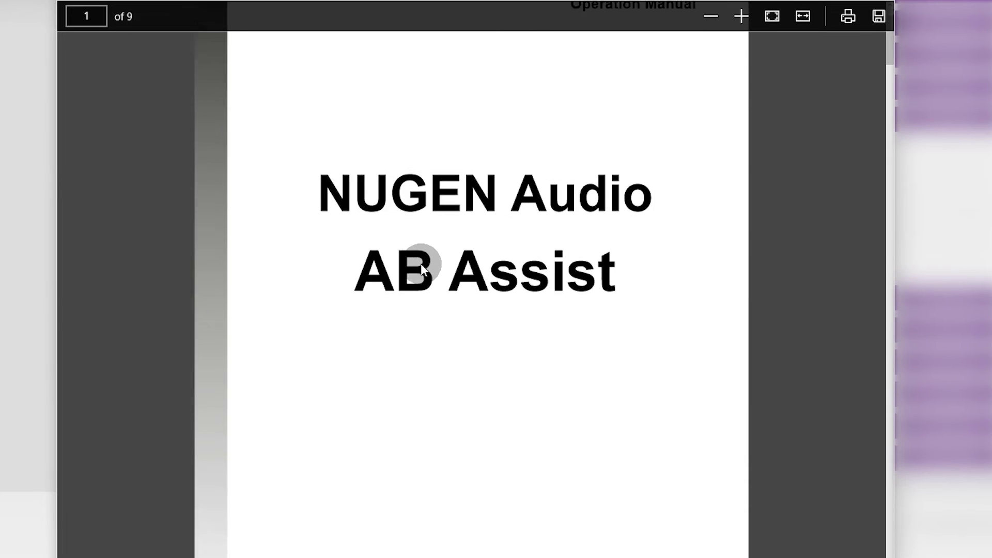
{"action": "scroll", "coordinate": [429, 272], "scroll_direction": "up", "scroll_amount": 4}
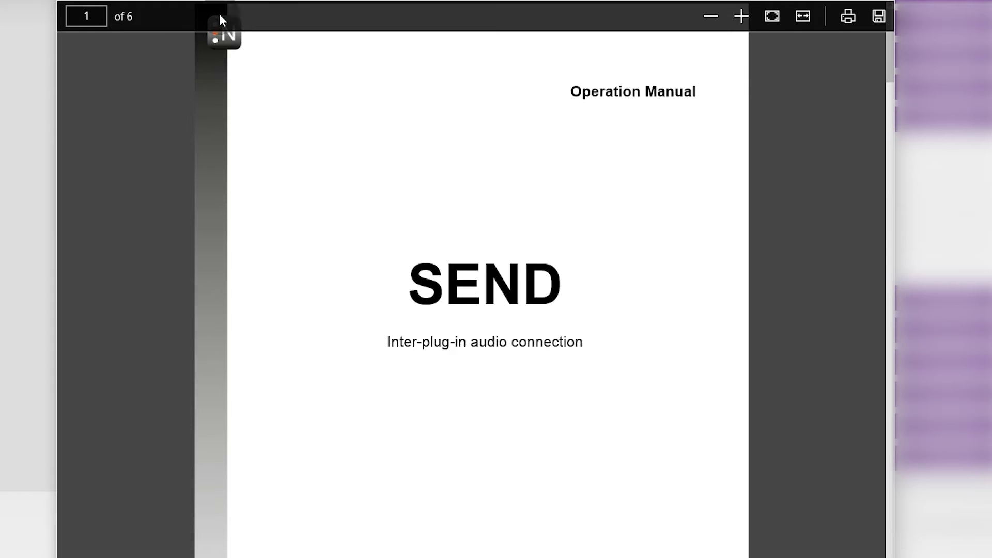
{"action": "left_click", "coordinate": [399, 143]}
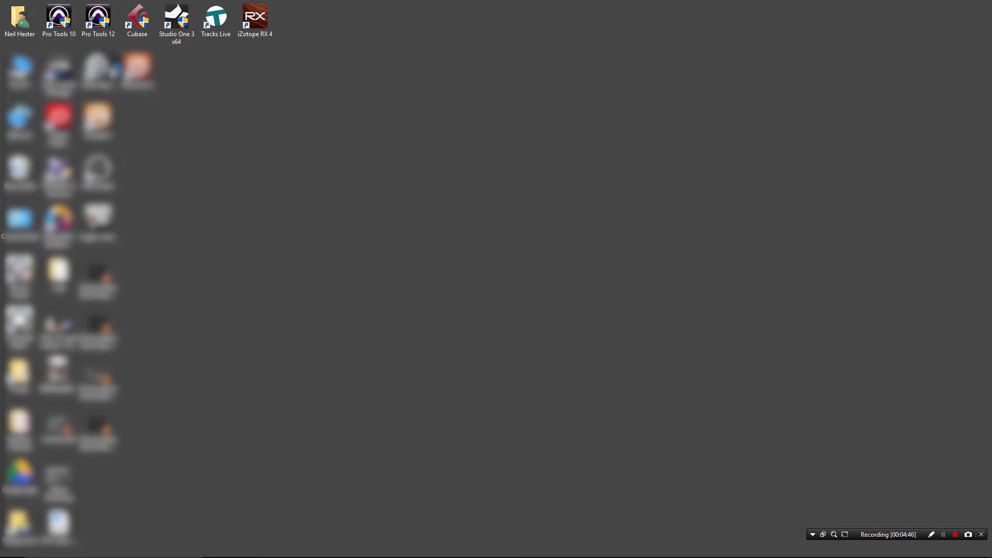
Launch Pro Tools 10 and create and save a blank session named Nugen.
{"action": "double_click", "coordinate": [59, 19]}
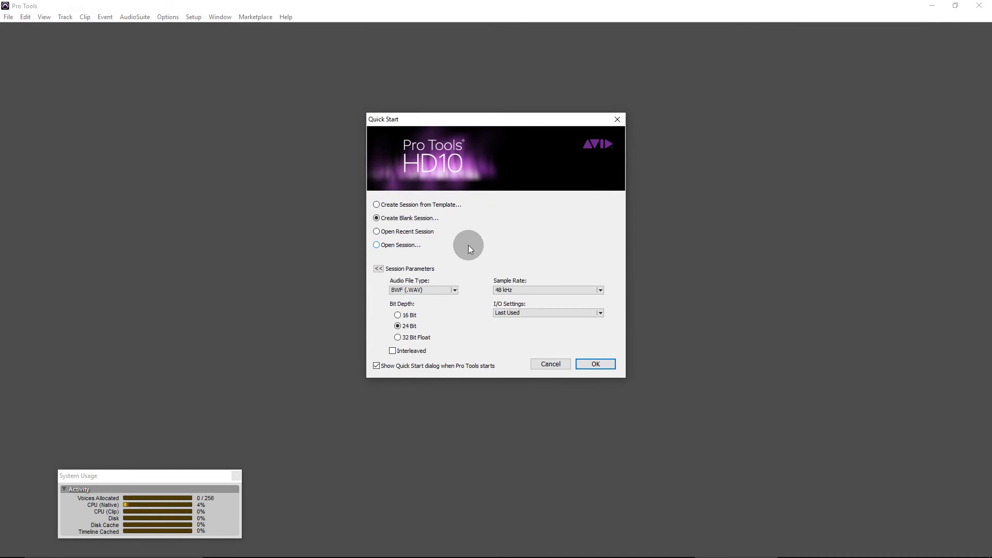
{"action": "left_click", "coordinate": [608, 365]}
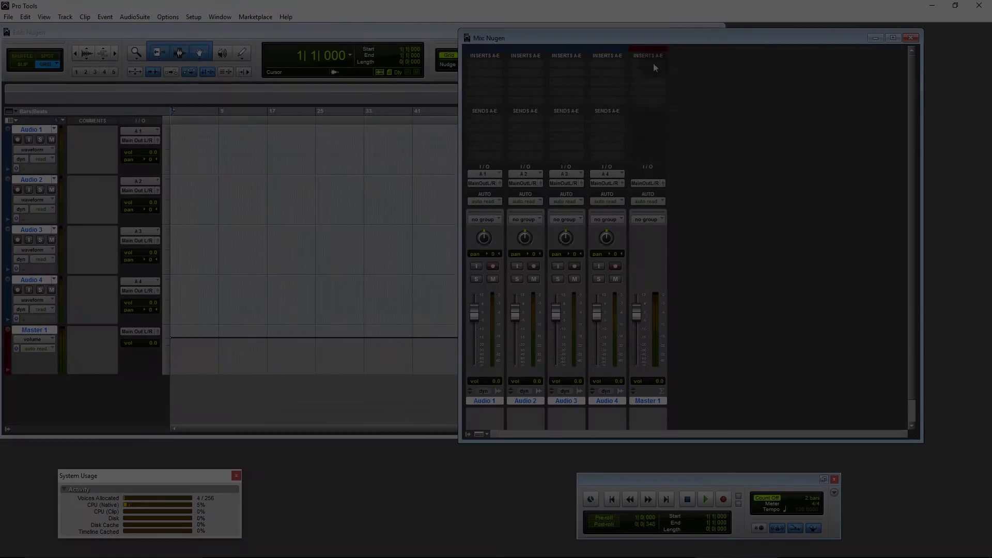
{"action": "left_click", "coordinate": [653, 63]}
{"action": "mouse_move", "coordinate": [667, 79]}
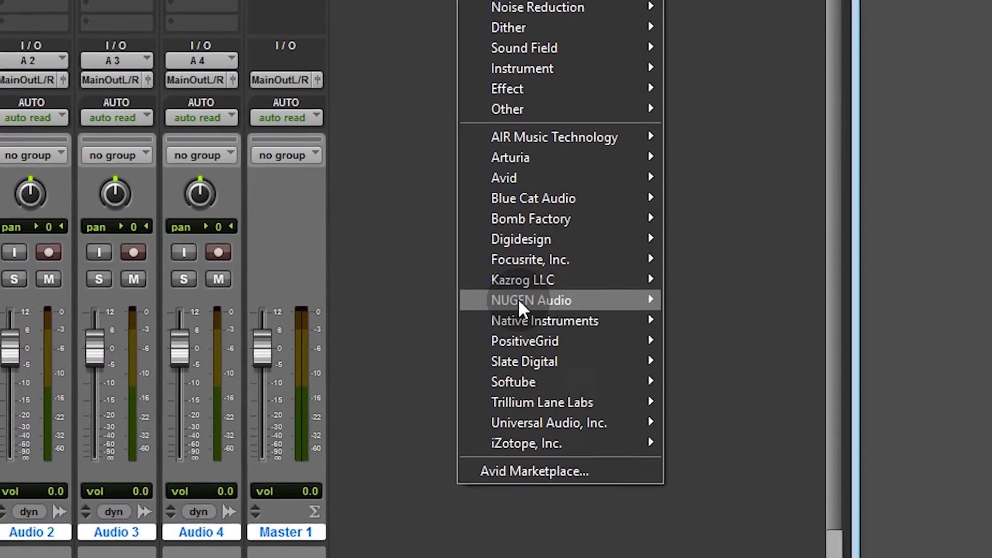
{"action": "mouse_move", "coordinate": [520, 301]}
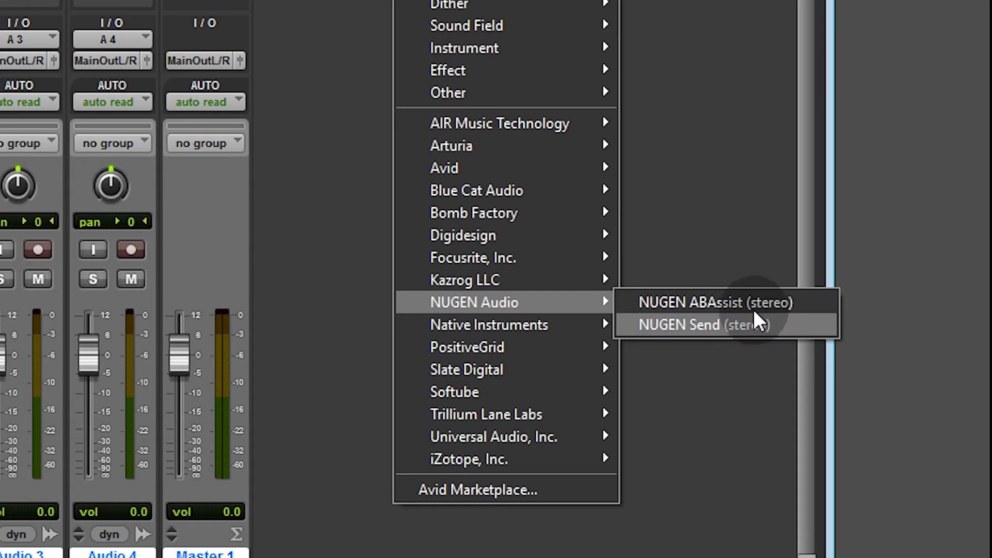
Insert NUGEN ABAssist (stereo) on Master 1 and request its free licence.
{"action": "left_click", "coordinate": [696, 303]}
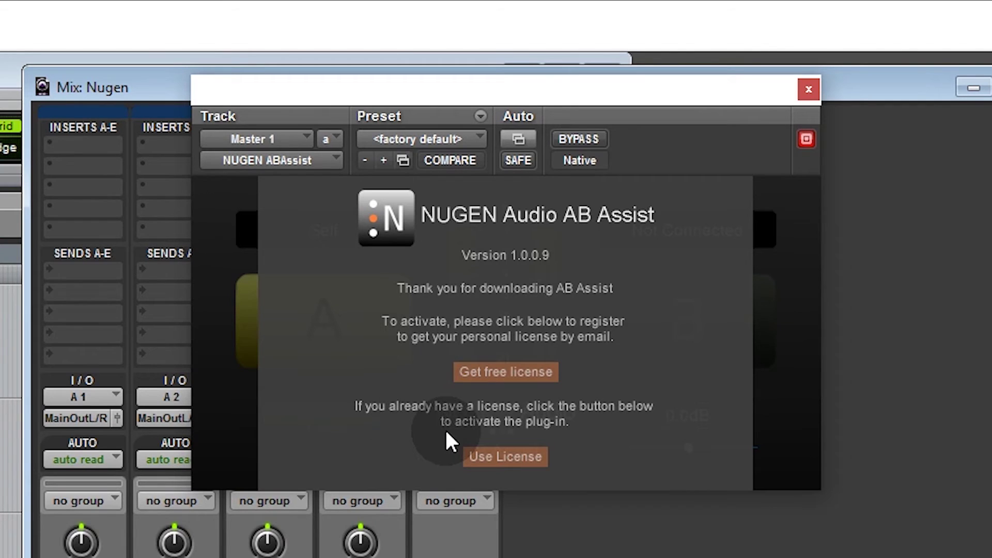
{"action": "left_click", "coordinate": [479, 373]}
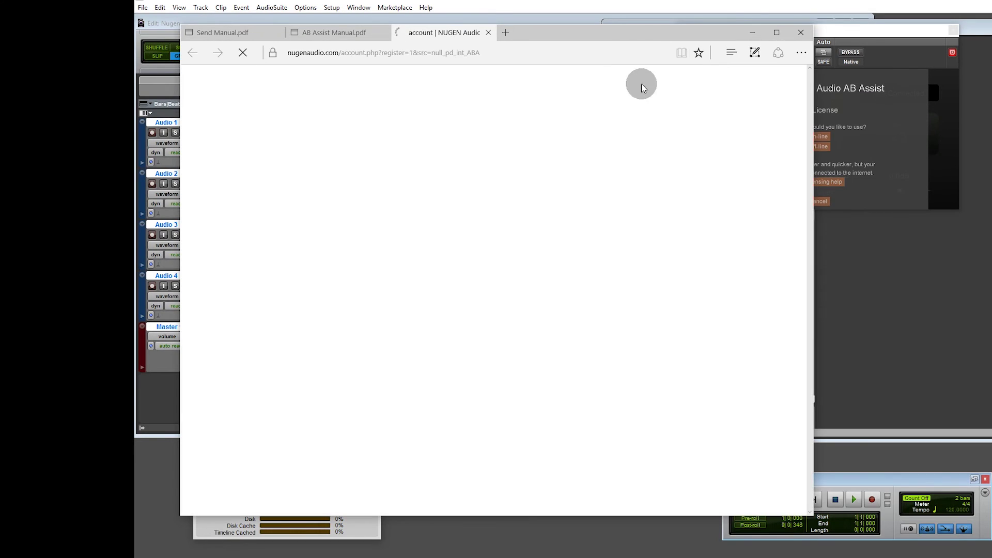
Fill in the e-mail, first and last name, register, then set a password and log in.
{"action": "left_click_drag", "start_coordinate": [587, 36], "coordinate": [794, 27]}
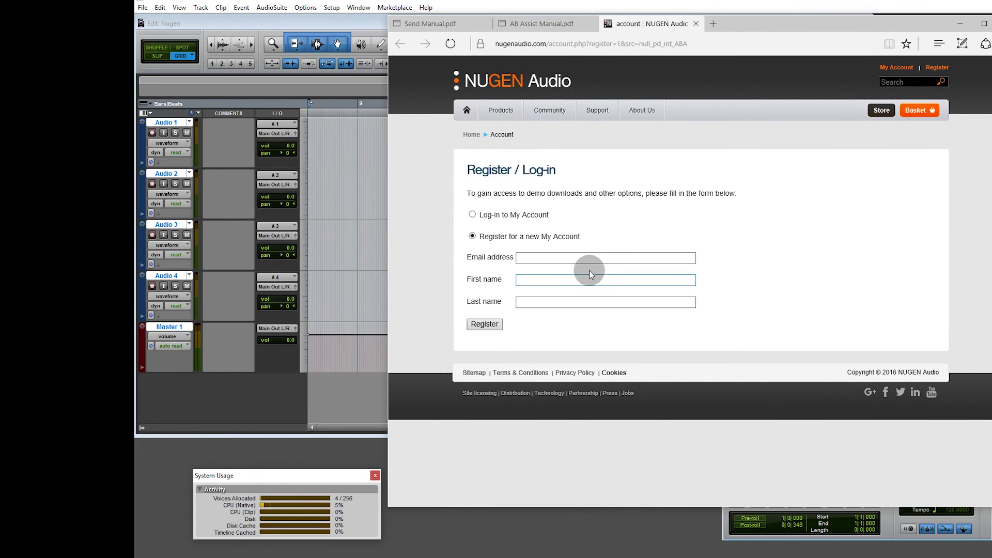
{"action": "left_click", "coordinate": [564, 254]}
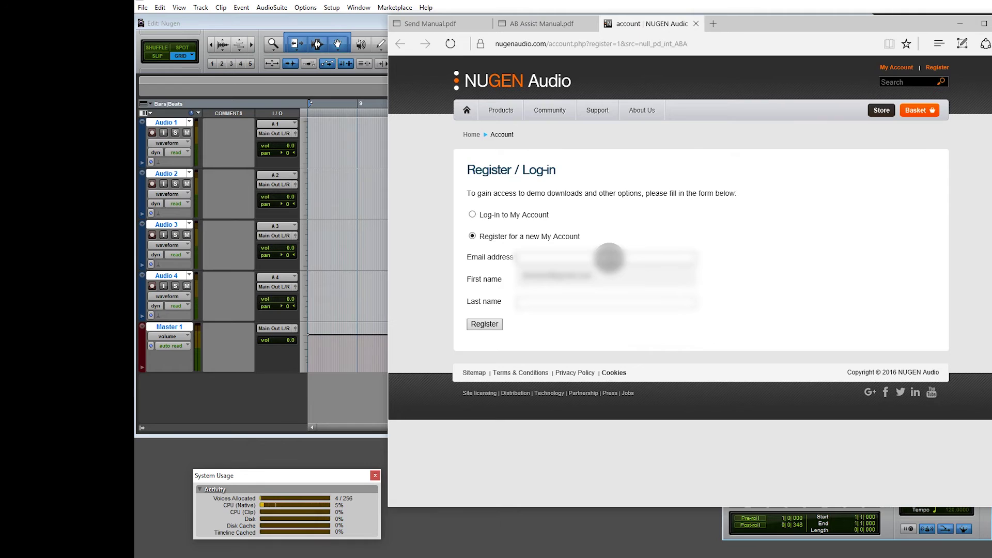
{"action": "left_click", "coordinate": [561, 273]}
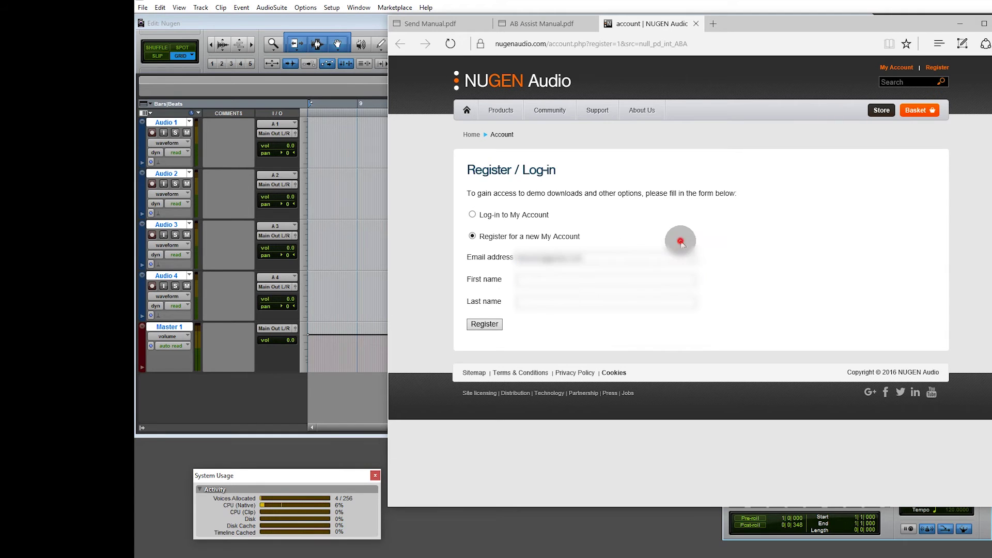
{"action": "left_click", "coordinate": [573, 280]}
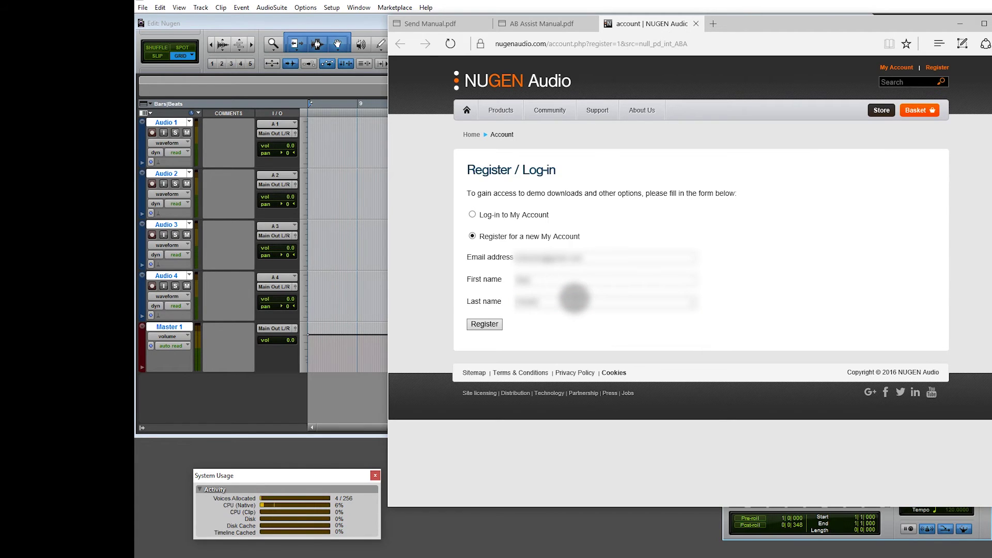
{"action": "left_click", "coordinate": [485, 324]}
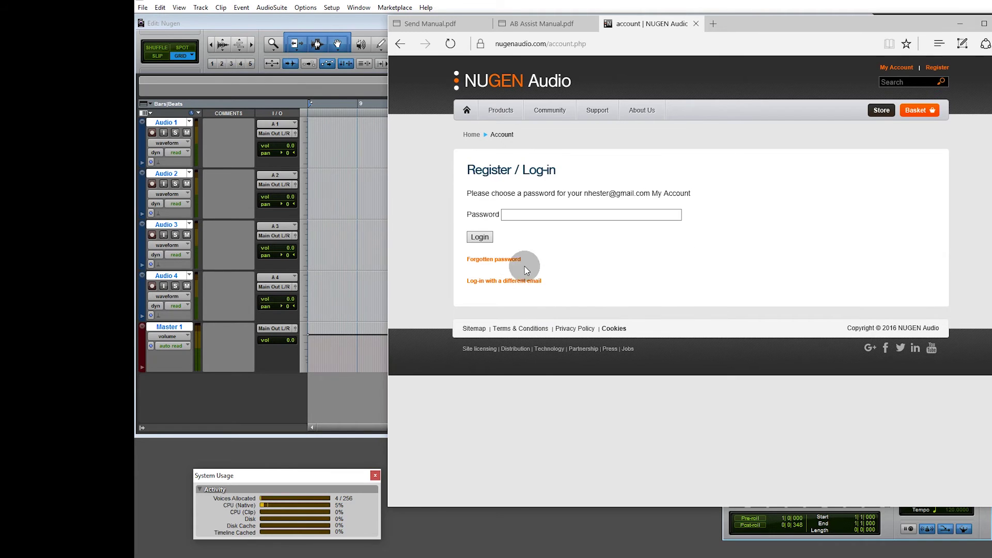
{"action": "left_click", "coordinate": [529, 215]}
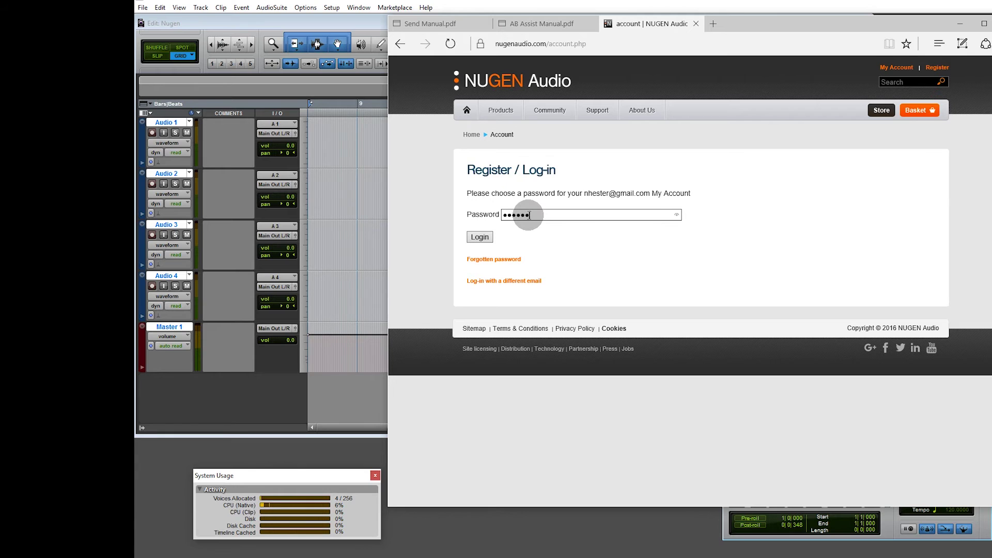
{"action": "left_click", "coordinate": [474, 238]}
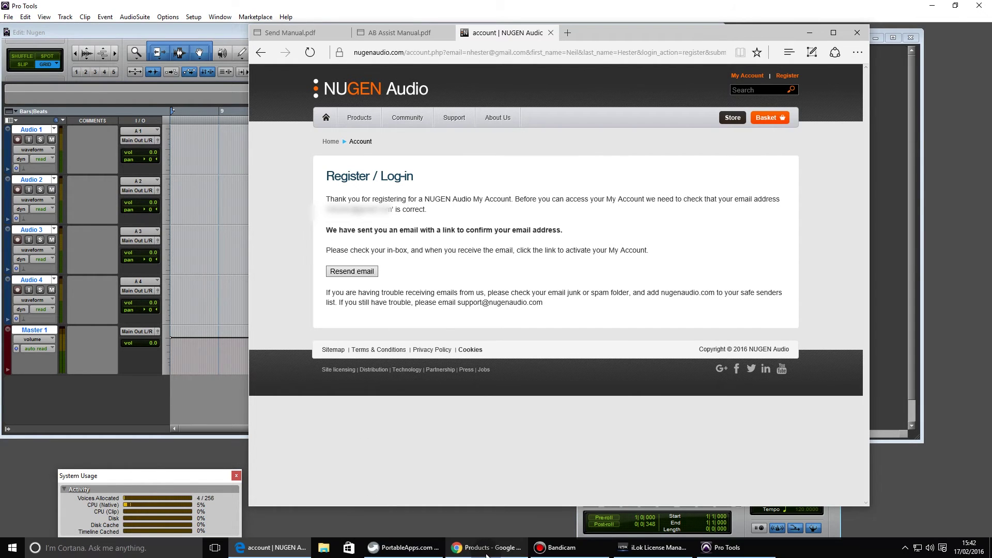
Open the NUGEN activation email, follow its activation link, and log in with the account password.
{"action": "left_click", "coordinate": [458, 547]}
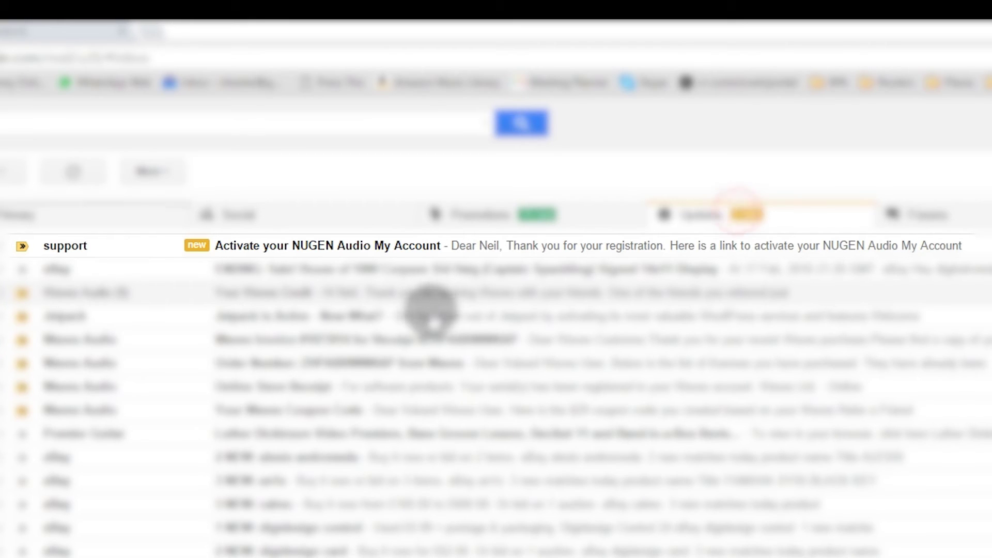
{"action": "left_click", "coordinate": [303, 246]}
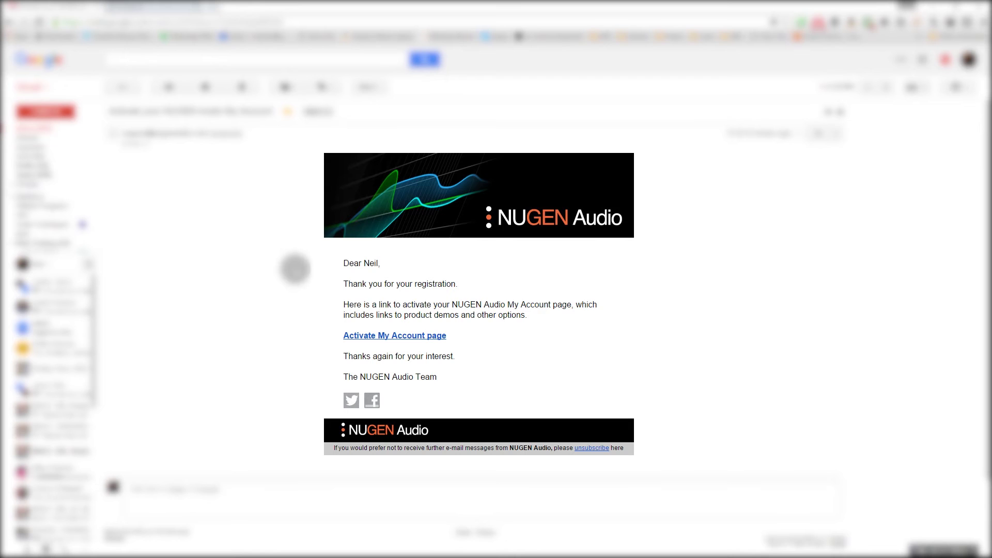
{"action": "left_click", "coordinate": [415, 337]}
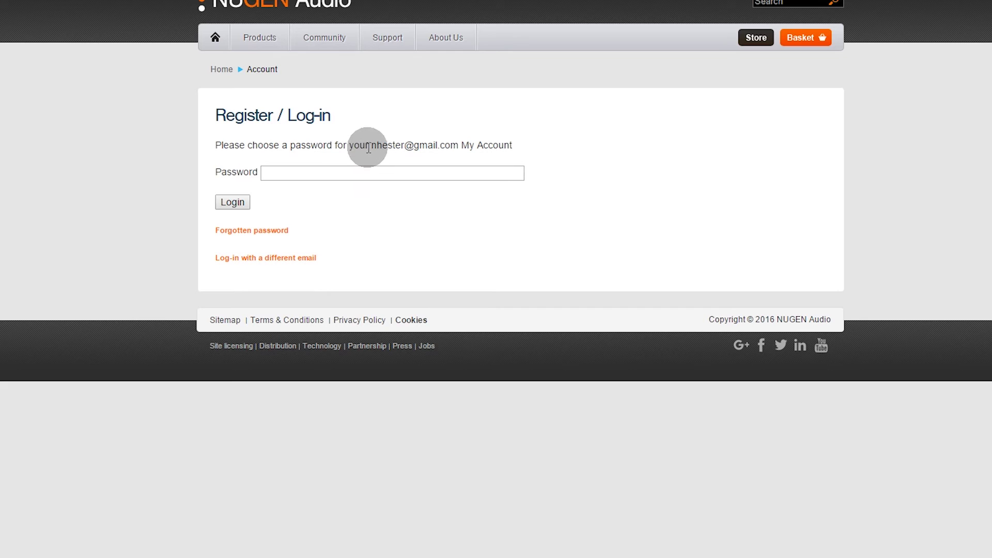
{"action": "left_click", "coordinate": [309, 172]}
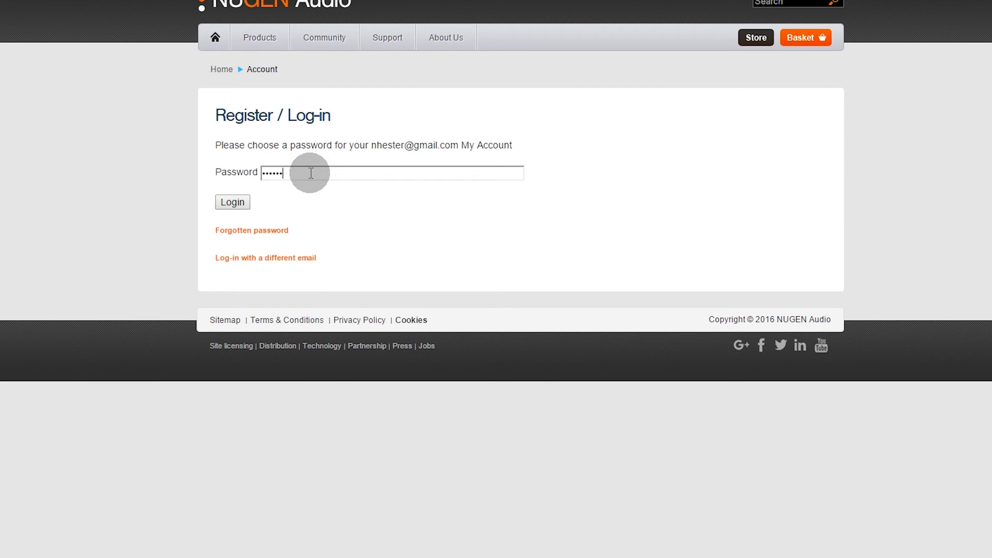
{"action": "left_click", "coordinate": [236, 204]}
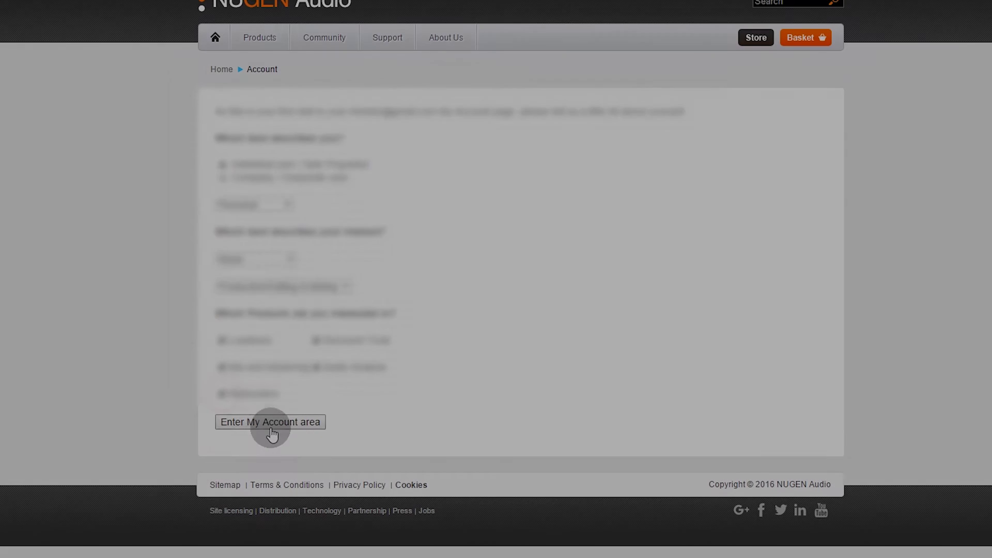
Submit the profile questions and show the My Licenses page confirming ABAssist_1 is owned.
{"action": "left_click", "coordinate": [271, 423]}
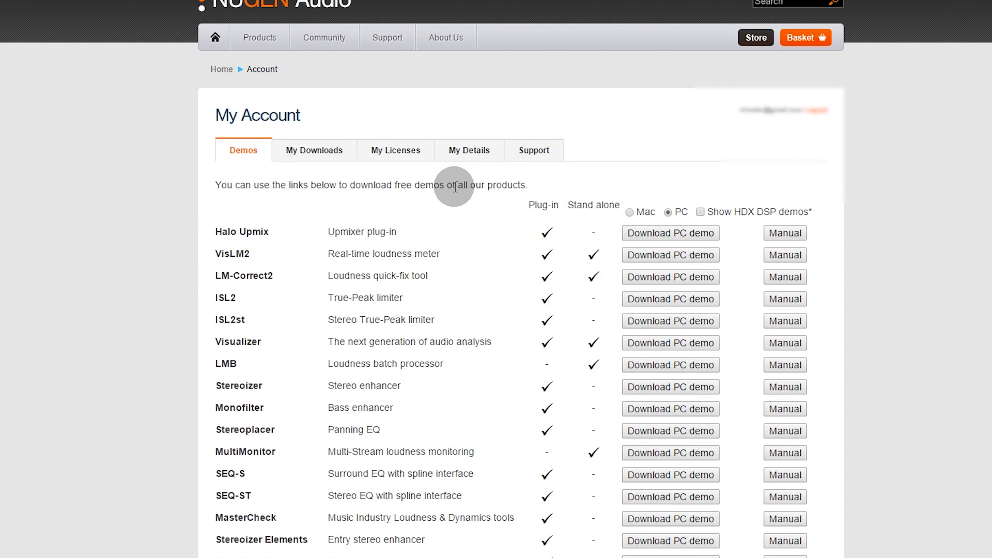
{"action": "scroll", "coordinate": [371, 194], "scroll_direction": "down", "scroll_amount": 1}
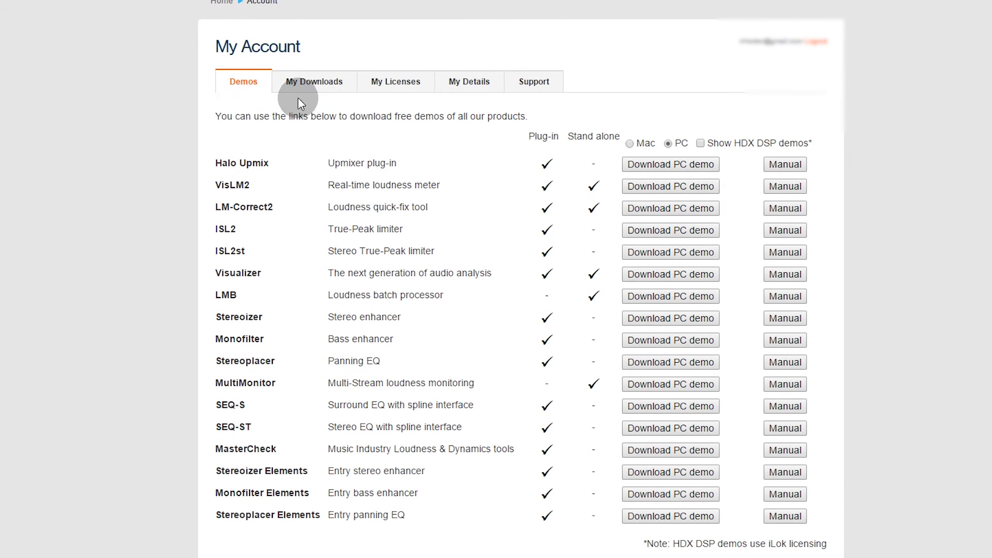
{"action": "left_click", "coordinate": [307, 83]}
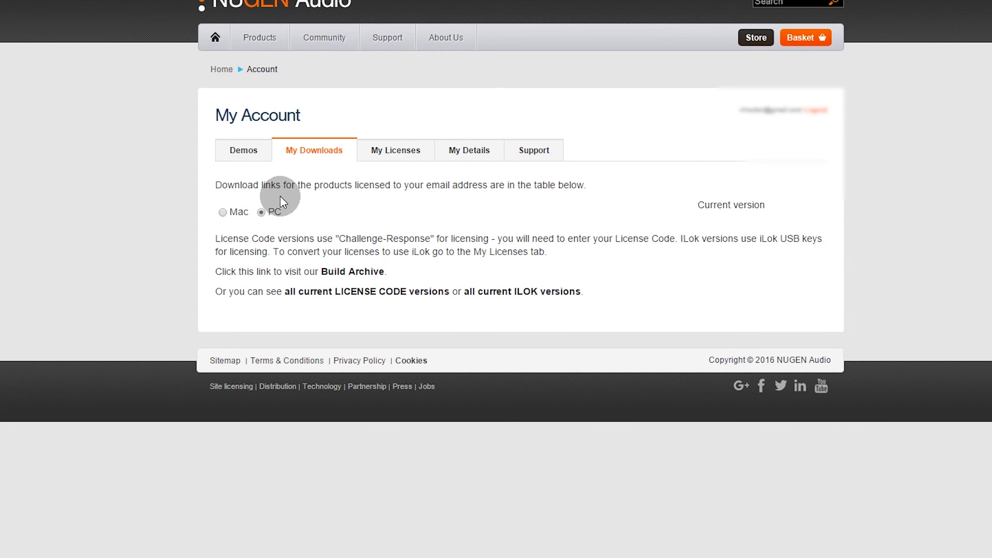
{"action": "left_click", "coordinate": [379, 151]}
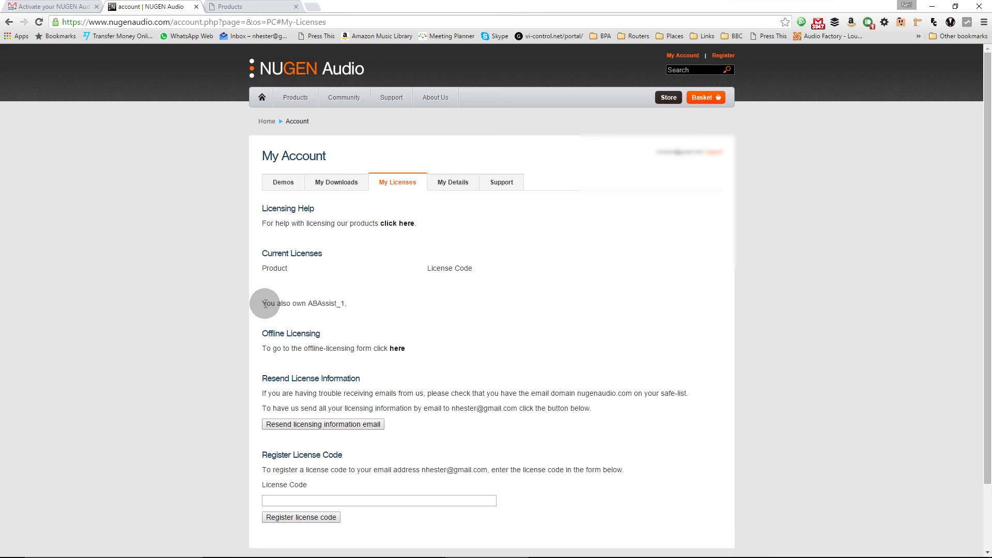
{"action": "left_click_drag", "start_coordinate": [210, 311], "coordinate": [359, 309]}
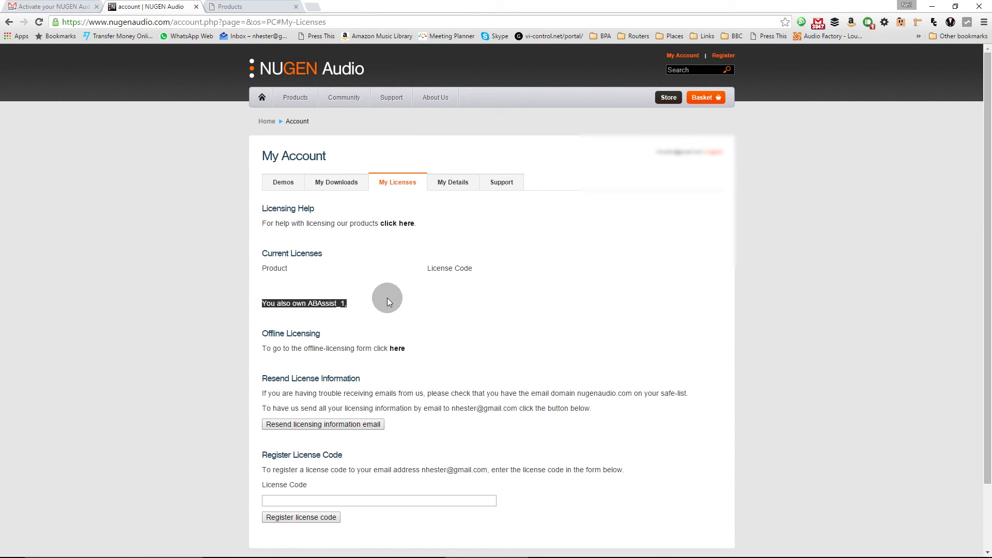
{"action": "left_click", "coordinate": [460, 304]}
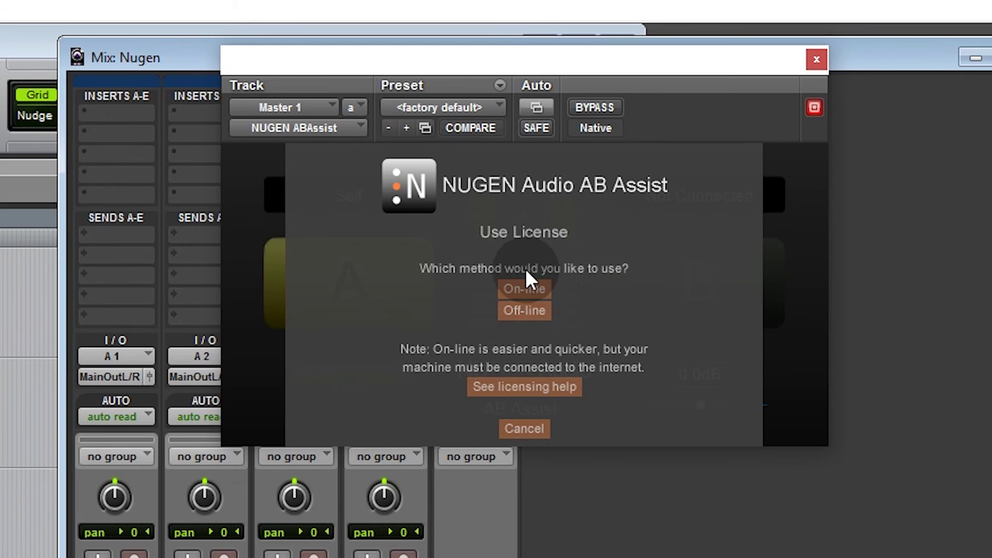
Choose On-line licensing in the AB Assist Use License dialog.
{"action": "left_click", "coordinate": [516, 285]}
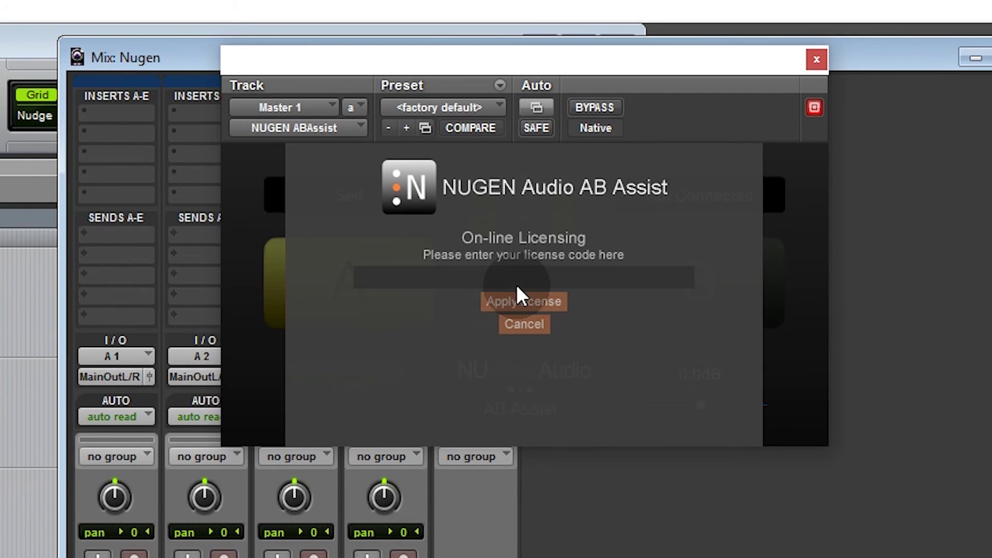
Highlight the 'You also own ABAssist_1' line on the My Licenses page.
{"action": "left_click", "coordinate": [452, 280]}
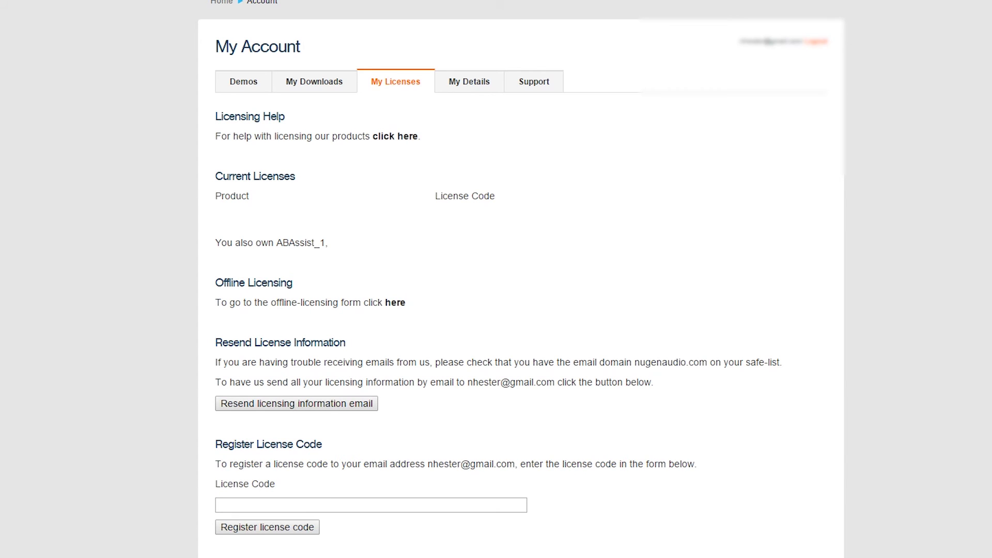
{"action": "triple_click", "coordinate": [429, 230]}
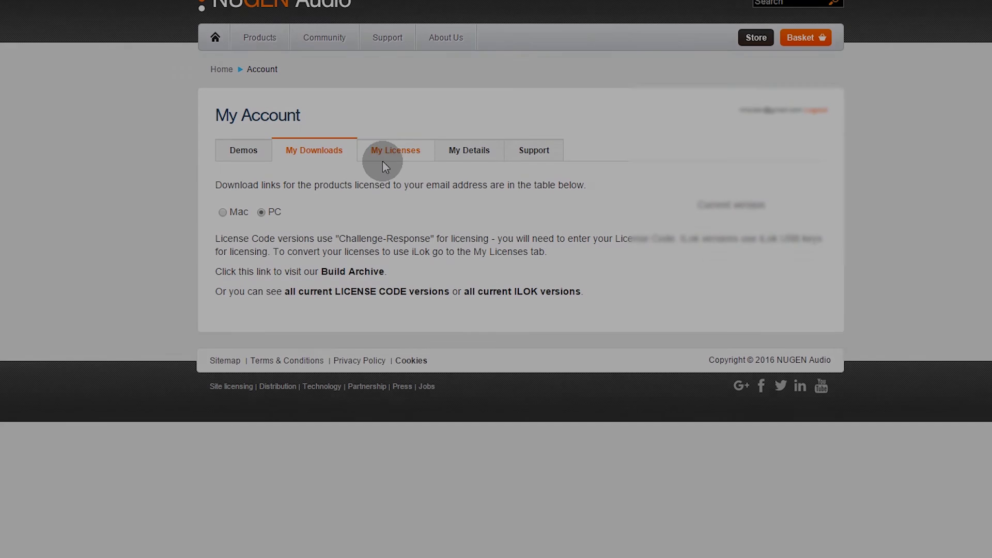
{"action": "left_click", "coordinate": [410, 154]}
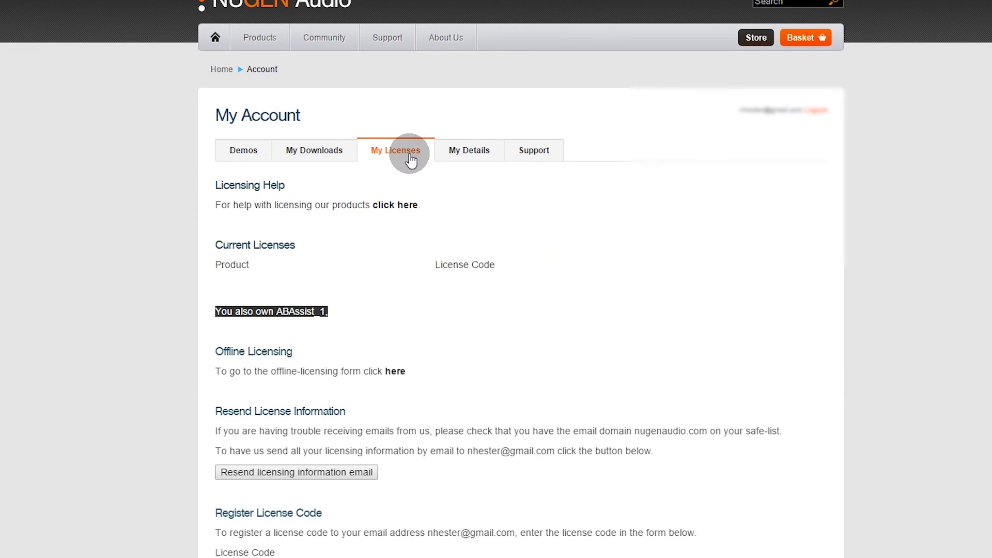
{"action": "left_click", "coordinate": [453, 264]}
Resend the ABAssist_1 licensing information email.
{"action": "scroll", "coordinate": [526, 342], "scroll_direction": "down", "scroll_amount": 1}
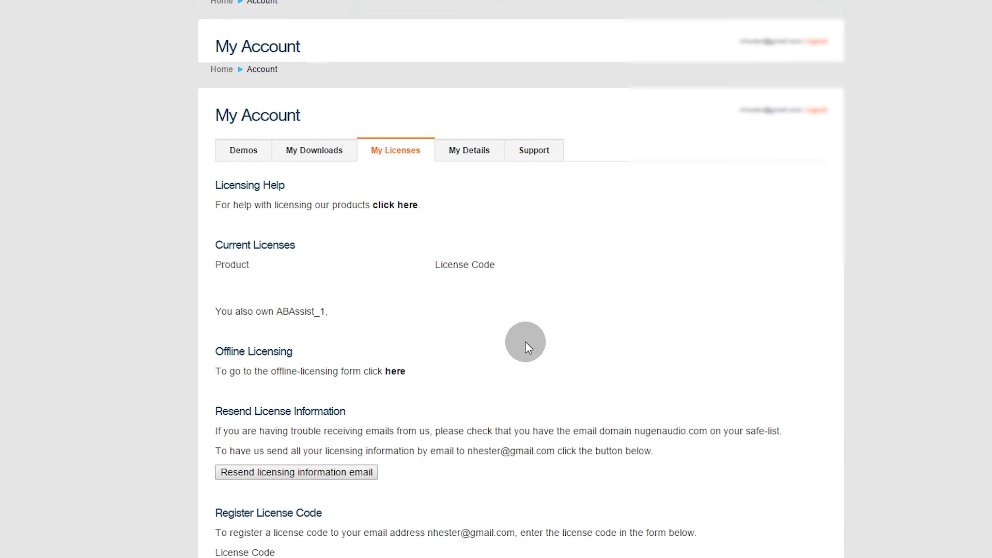
{"action": "scroll", "coordinate": [527, 344], "scroll_direction": "down", "scroll_amount": 2}
{"action": "scroll", "coordinate": [355, 293], "scroll_direction": "up", "scroll_amount": 2}
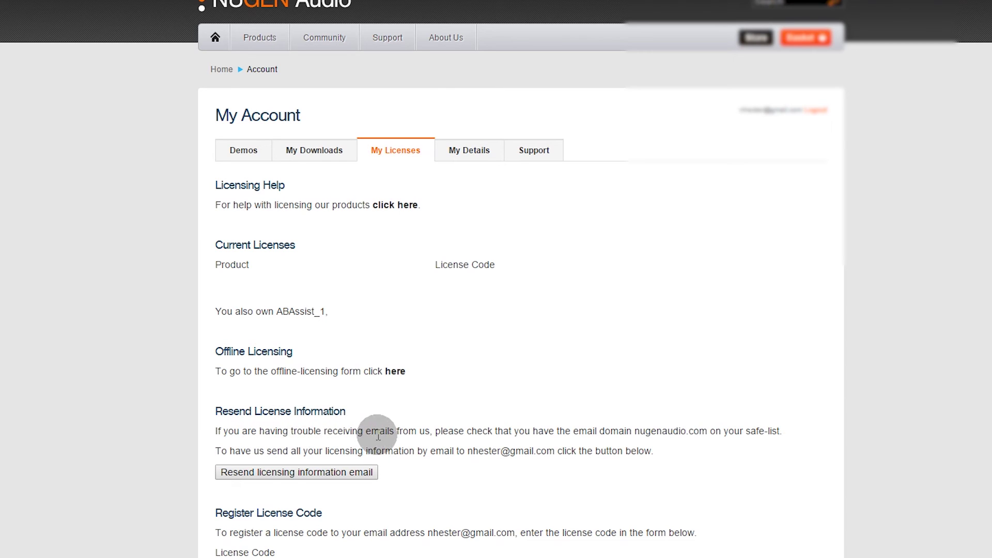
{"action": "left_click", "coordinate": [321, 478]}
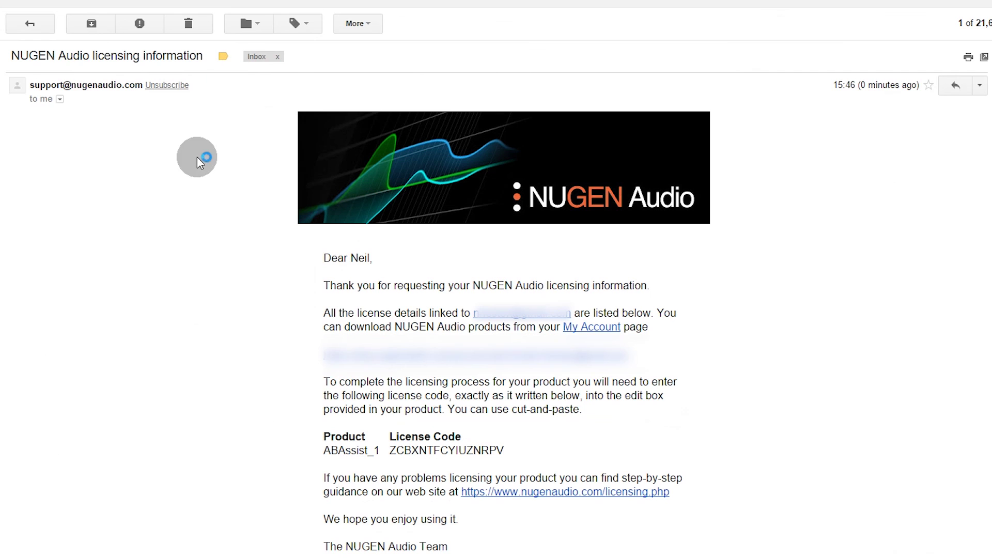
Select the full ABAssist_1 licence code in the NUGEN email and copy it.
{"action": "scroll", "coordinate": [211, 196], "scroll_direction": "down", "scroll_amount": 3}
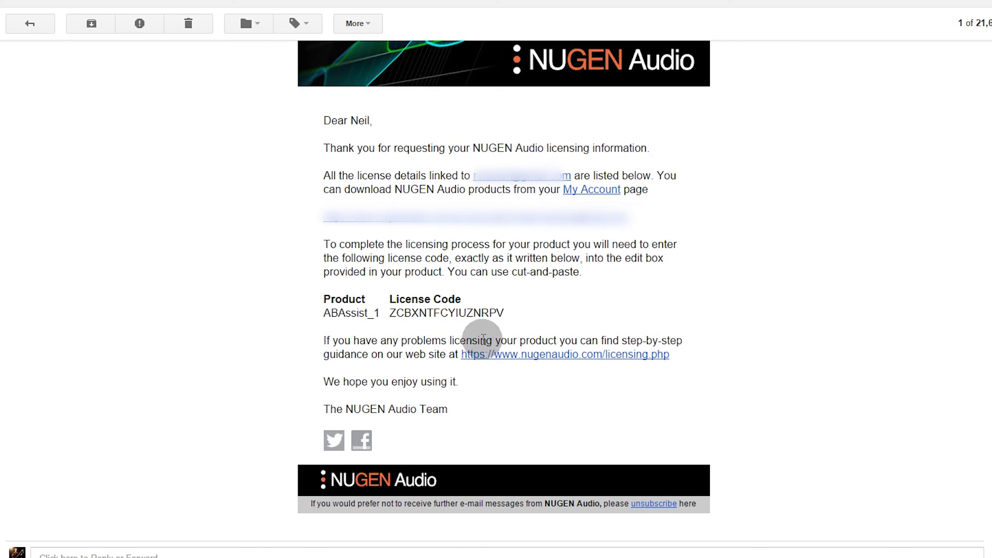
{"action": "left_click_drag", "start_coordinate": [385, 313], "coordinate": [537, 314]}
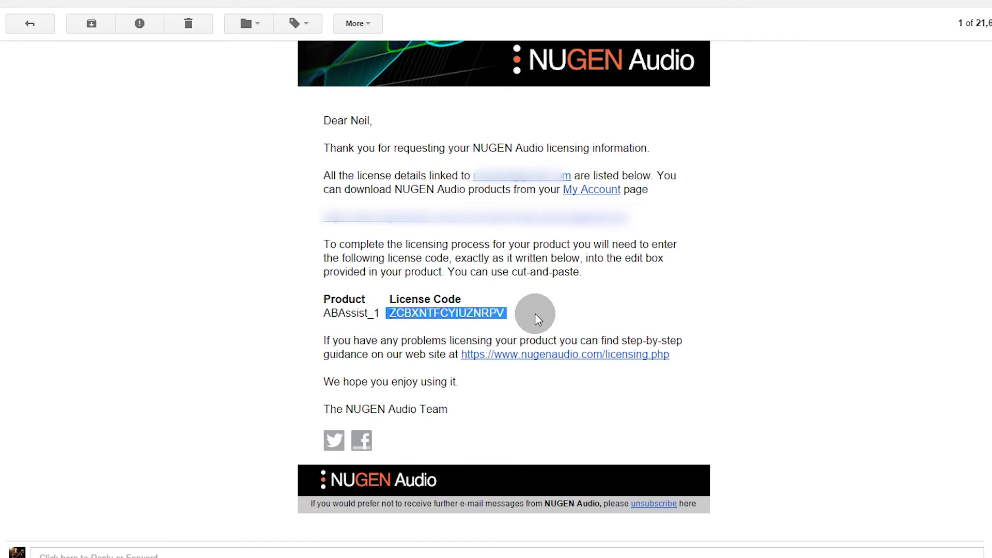
{"action": "left_click", "coordinate": [536, 317]}
{"action": "left_click_drag", "start_coordinate": [389, 313], "coordinate": [510, 316]}
{"action": "right_click", "coordinate": [493, 316]}
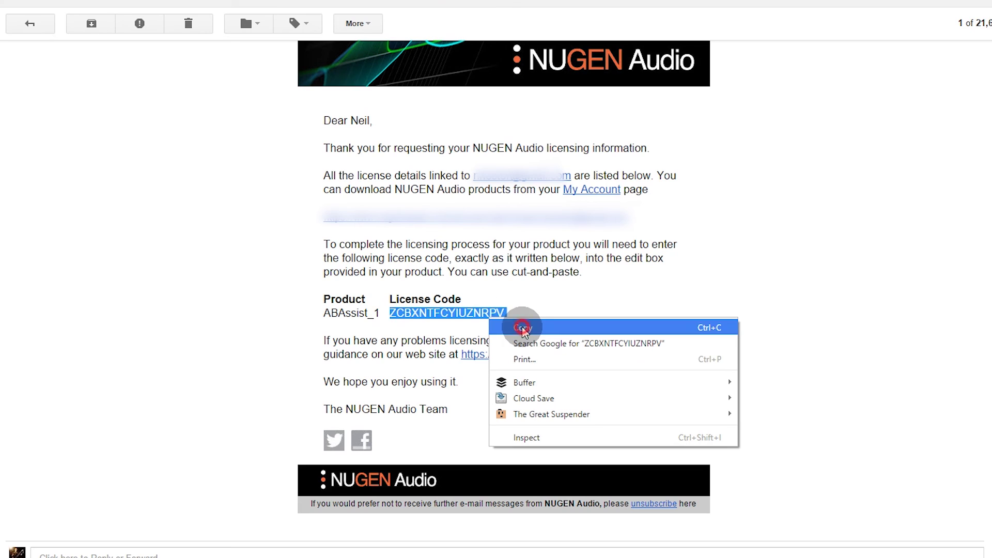
{"action": "left_click", "coordinate": [522, 327]}
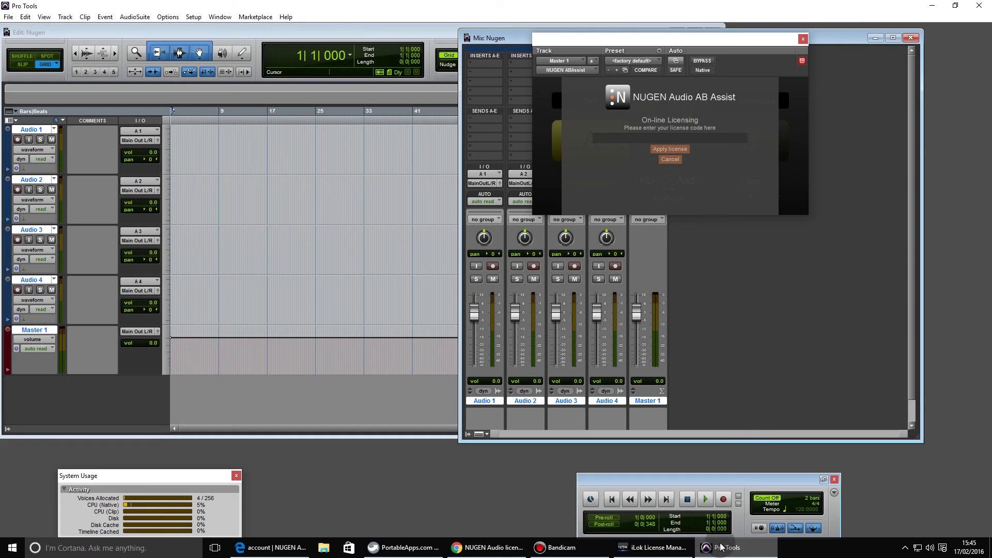
Paste the copied licence code into AB Assist and apply the licence online.
{"action": "left_click", "coordinate": [671, 139]}
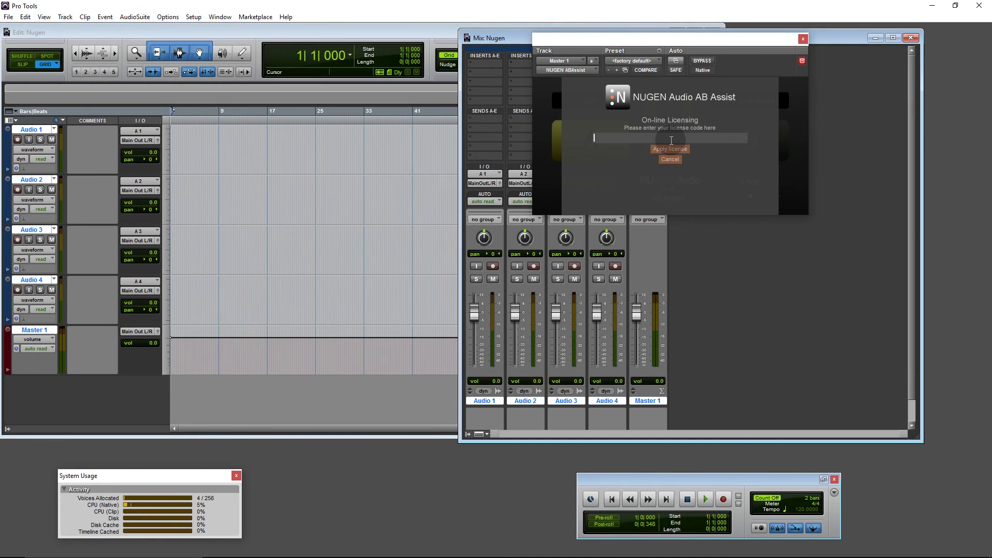
{"action": "key", "text": "ctrl+v"}
{"action": "left_click", "coordinate": [670, 148]}
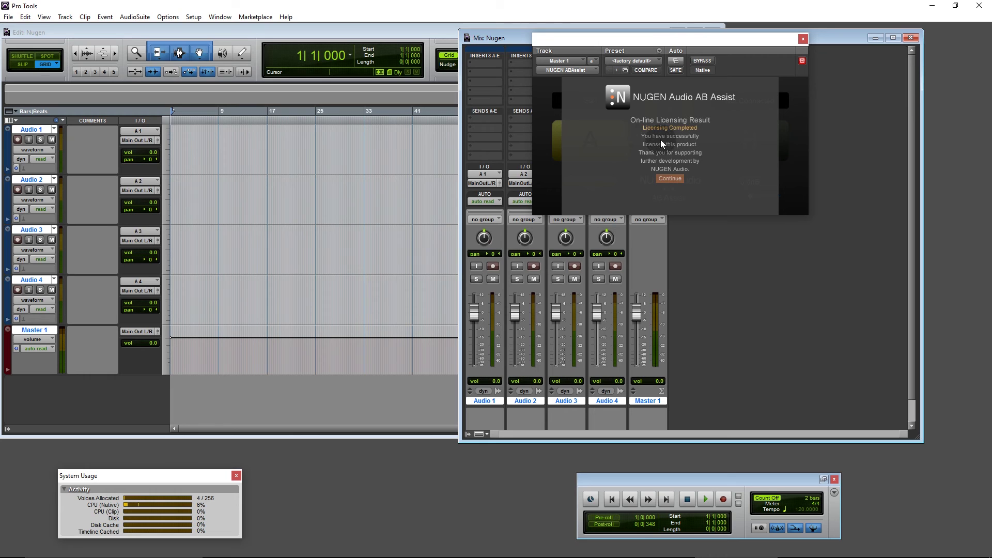
{"action": "left_click", "coordinate": [667, 179]}
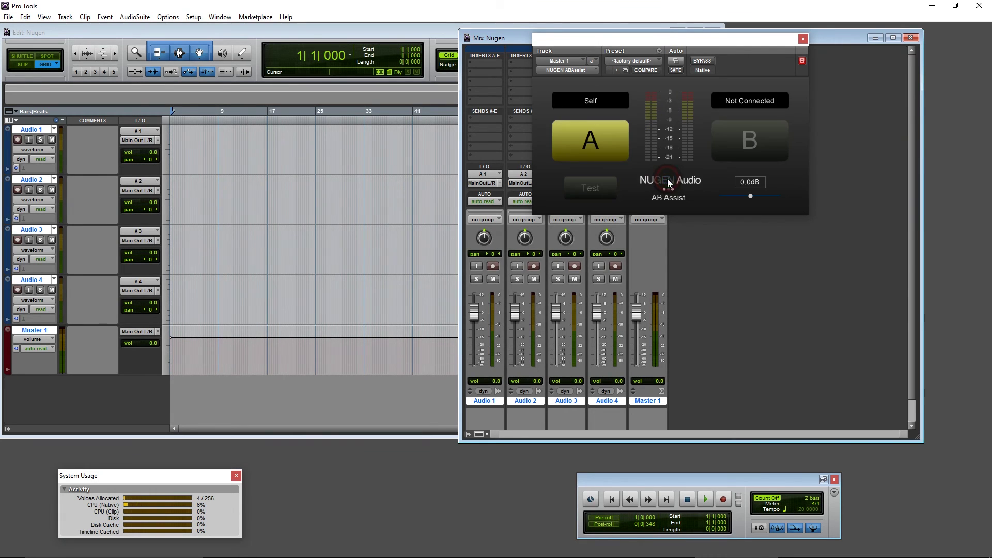
Move the AB Assist window lower and try switching the plugin to source B.
{"action": "left_click", "coordinate": [668, 39]}
{"action": "left_click_drag", "start_coordinate": [668, 39], "coordinate": [502, 146]}
{"action": "left_click", "coordinate": [544, 241]}
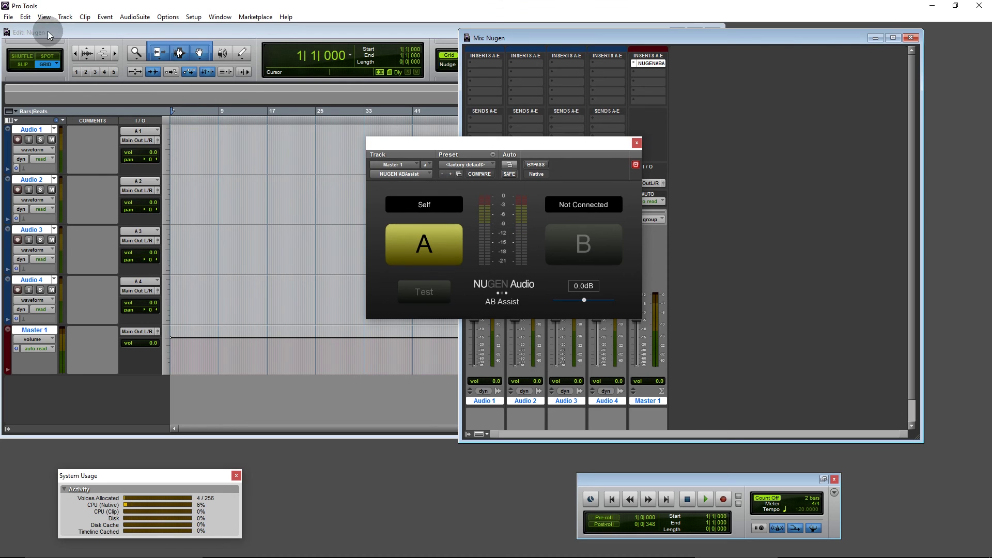
Exit Pro Tools saving the Nugen session, then launch Pro Tools 12.
{"action": "left_click", "coordinate": [8, 16]}
{"action": "left_click", "coordinate": [16, 209]}
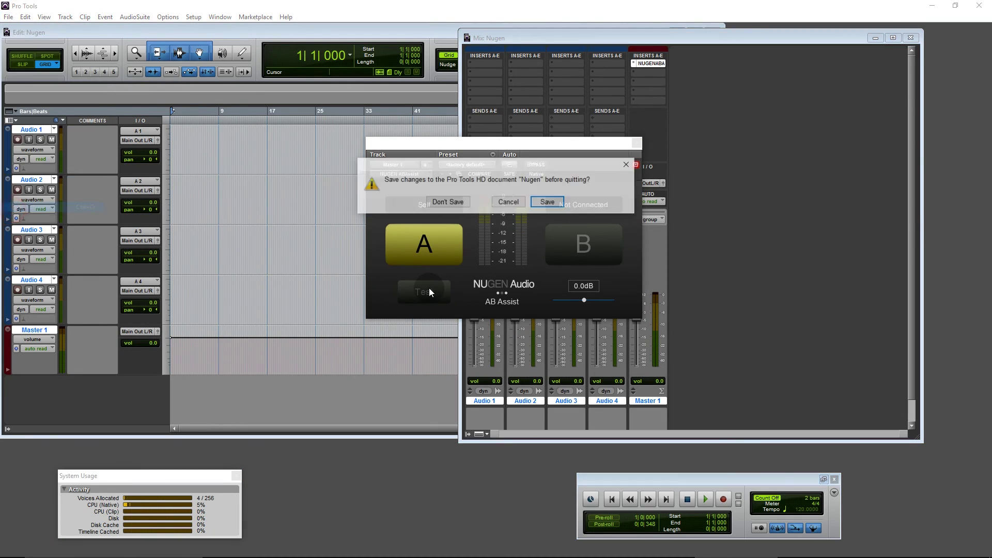
{"action": "left_click", "coordinate": [559, 203]}
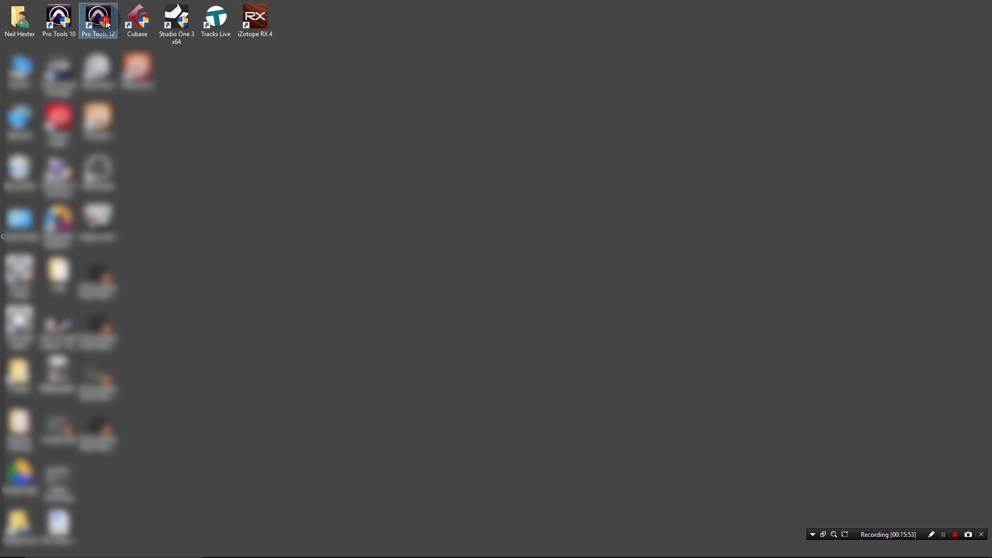
{"action": "double_click", "coordinate": [107, 25]}
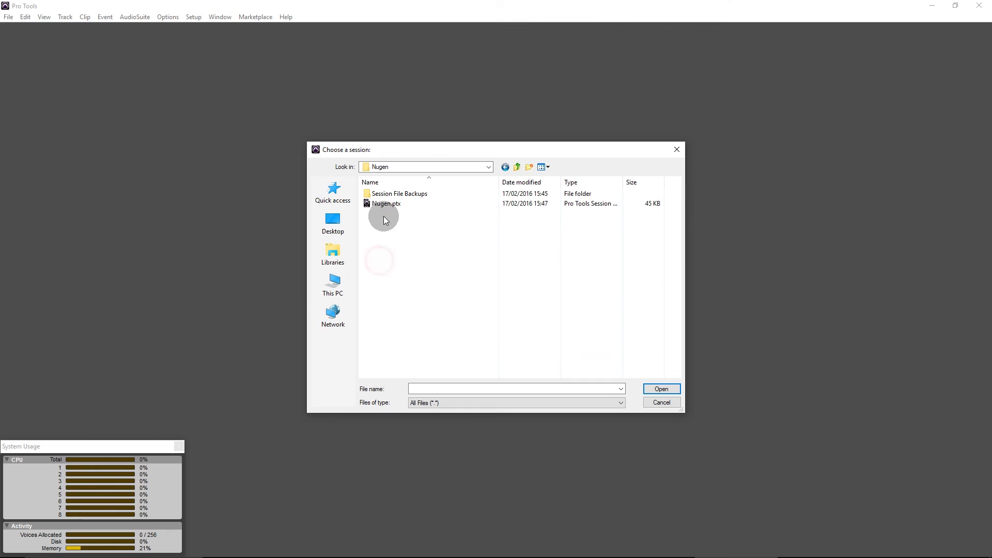
Open Nugen.ptx in Pro Tools 12 and move the AB Assist window right to inspect it.
{"action": "left_click", "coordinate": [385, 203]}
{"action": "left_click", "coordinate": [662, 388]}
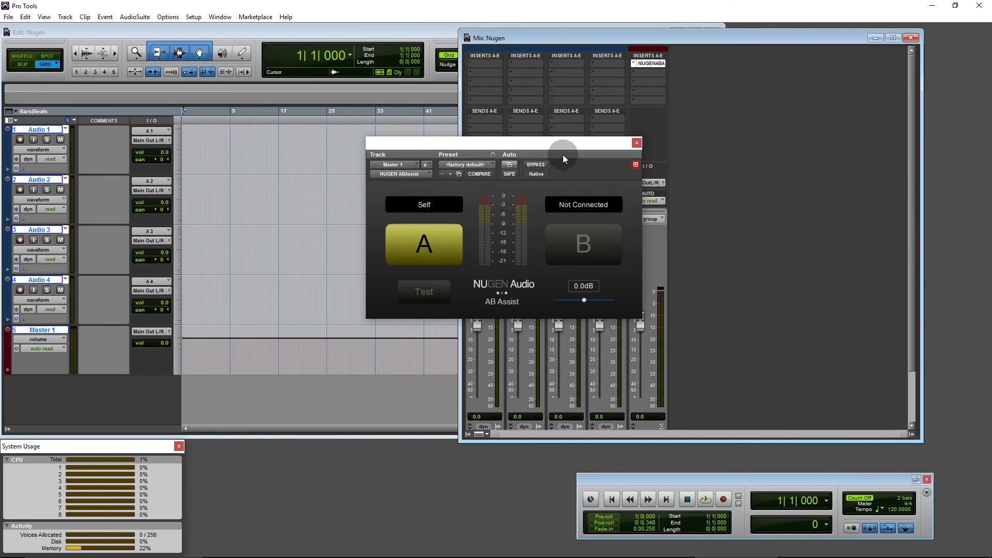
{"action": "left_click_drag", "start_coordinate": [563, 154], "coordinate": [616, 153]}
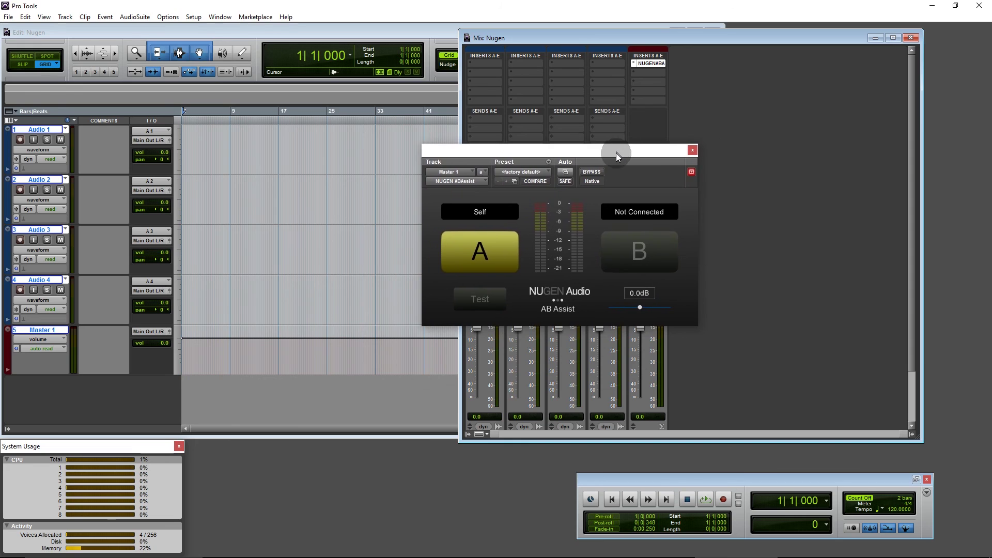